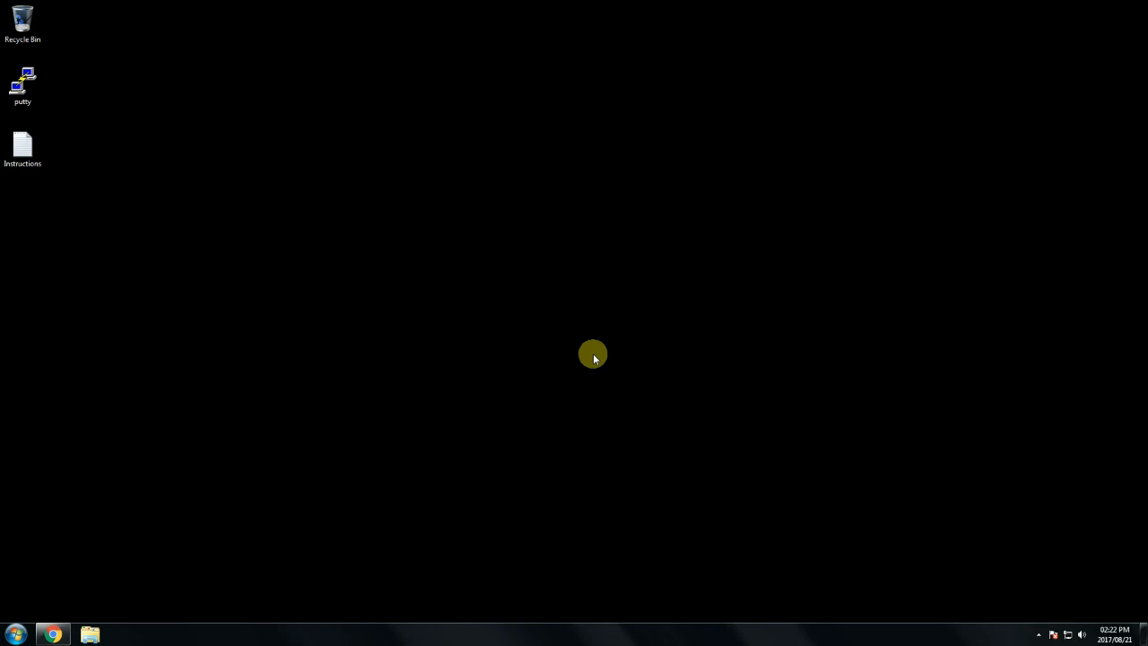
Leave the browser and select the vivo-0.12.1.2-win64 zip in the Downloads folder
click(52, 634)
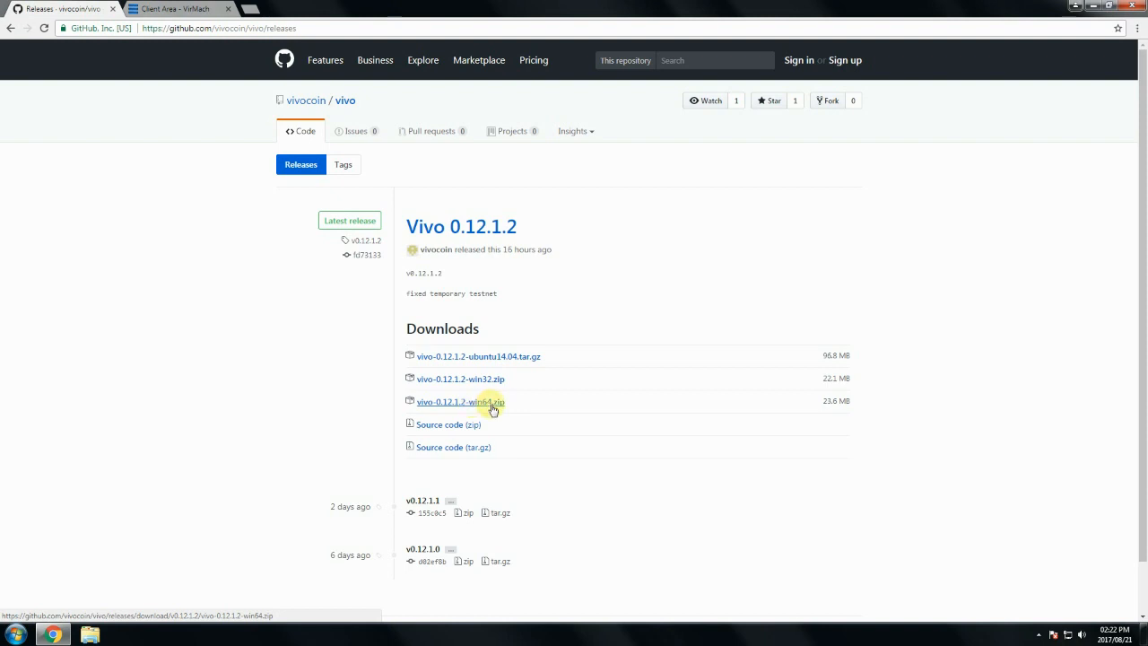
click(1071, 7)
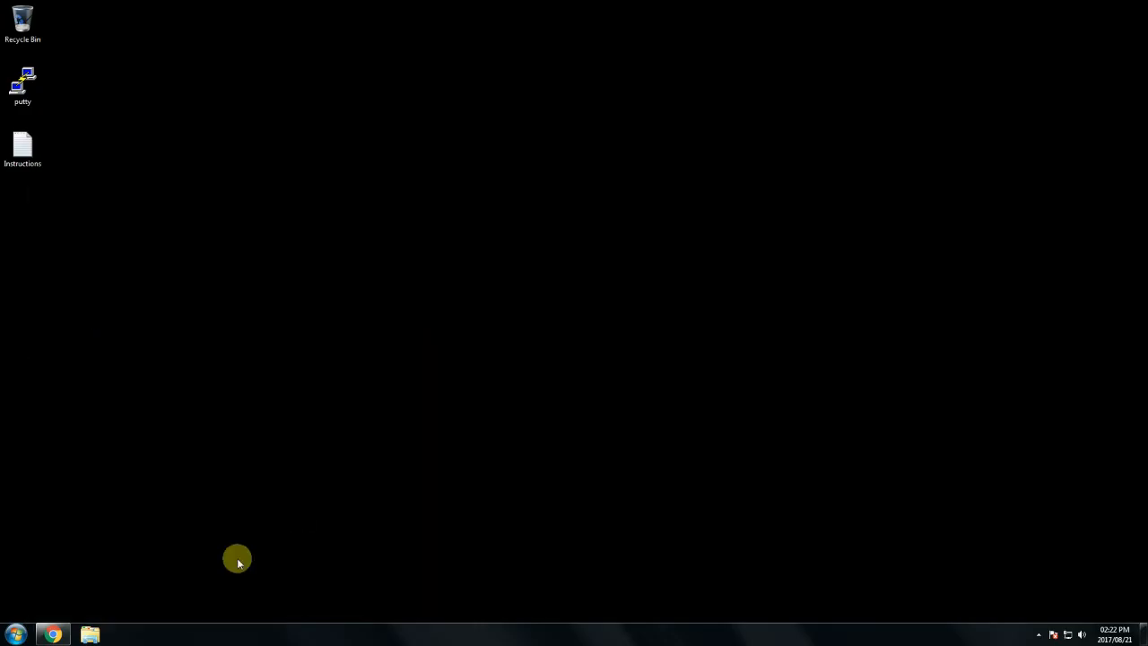
key(super+e)
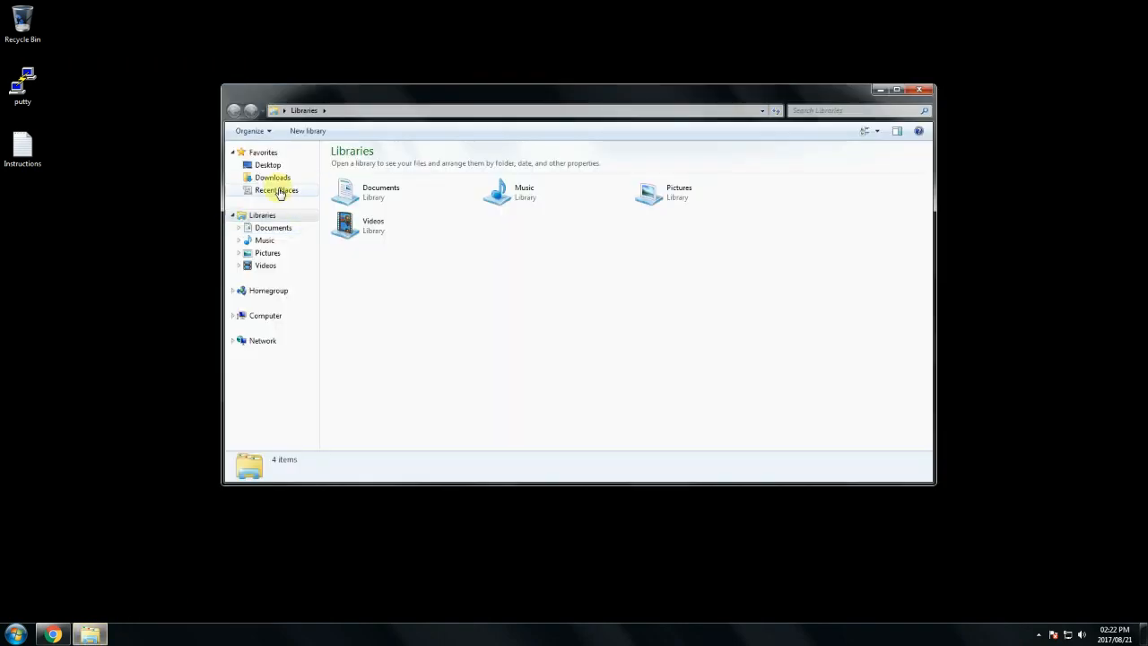
click(271, 177)
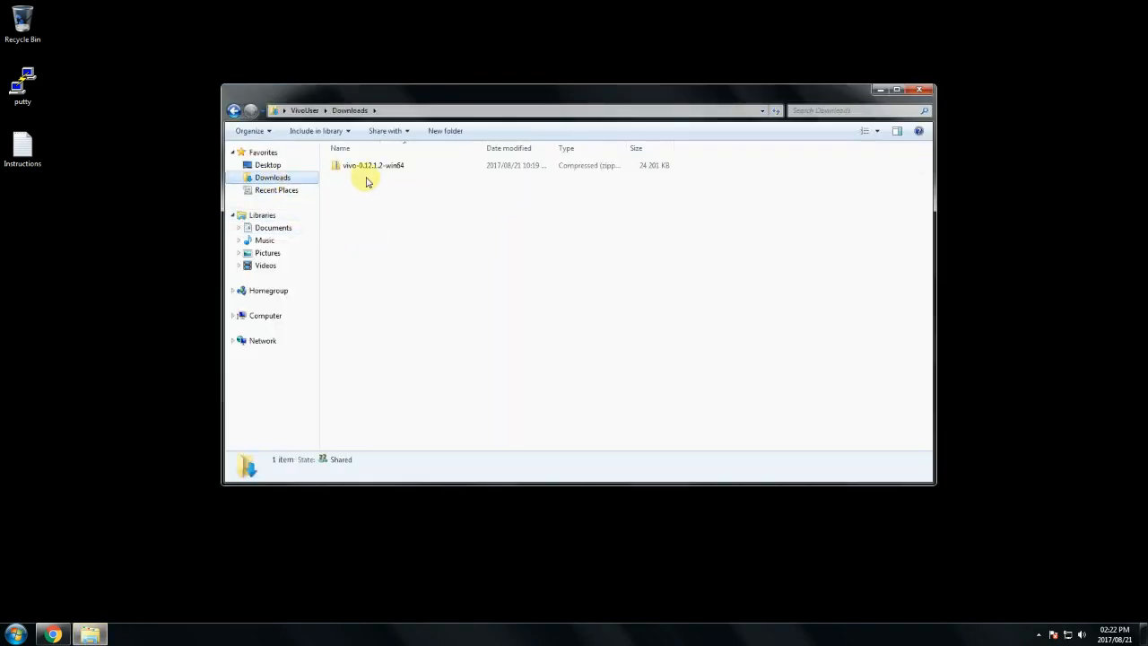
click(362, 167)
Extract the zip with 7-Zip to "vivo-0.12.1.2-win64\" and open the new folder
right_click(361, 167)
mouse_move(395, 231)
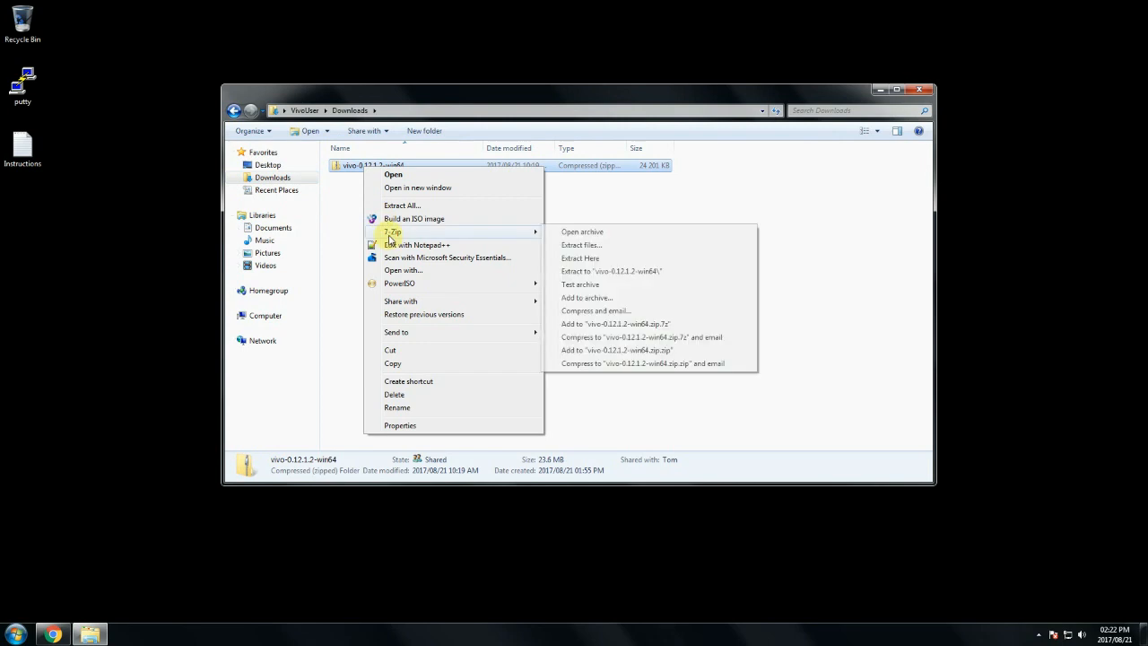
click(597, 271)
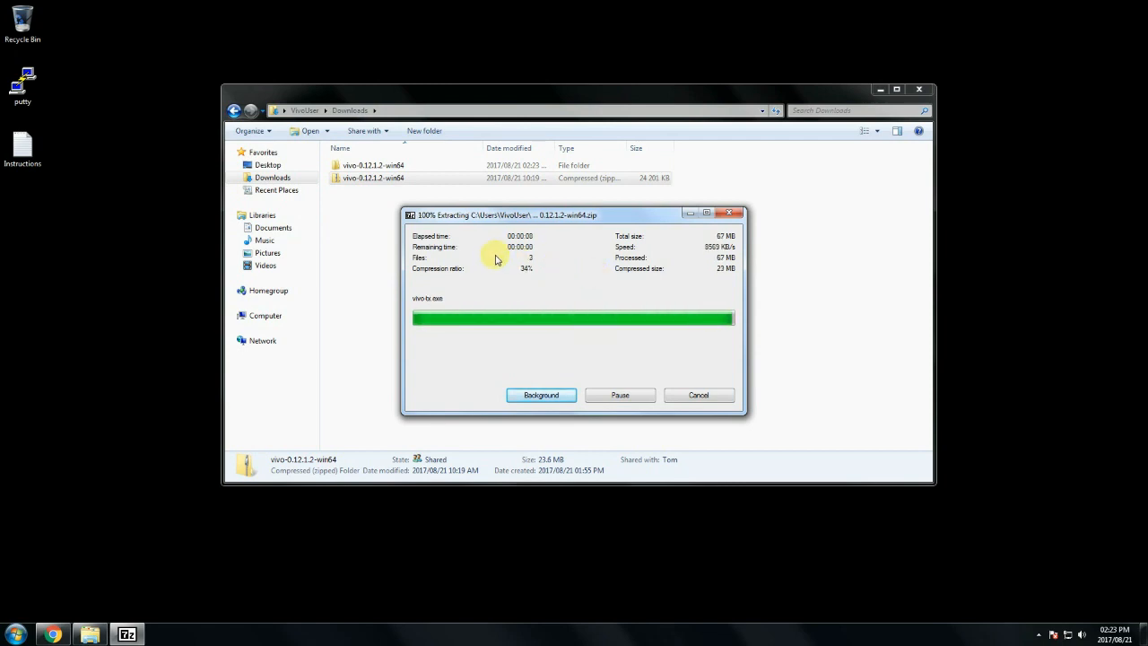
double_click(371, 167)
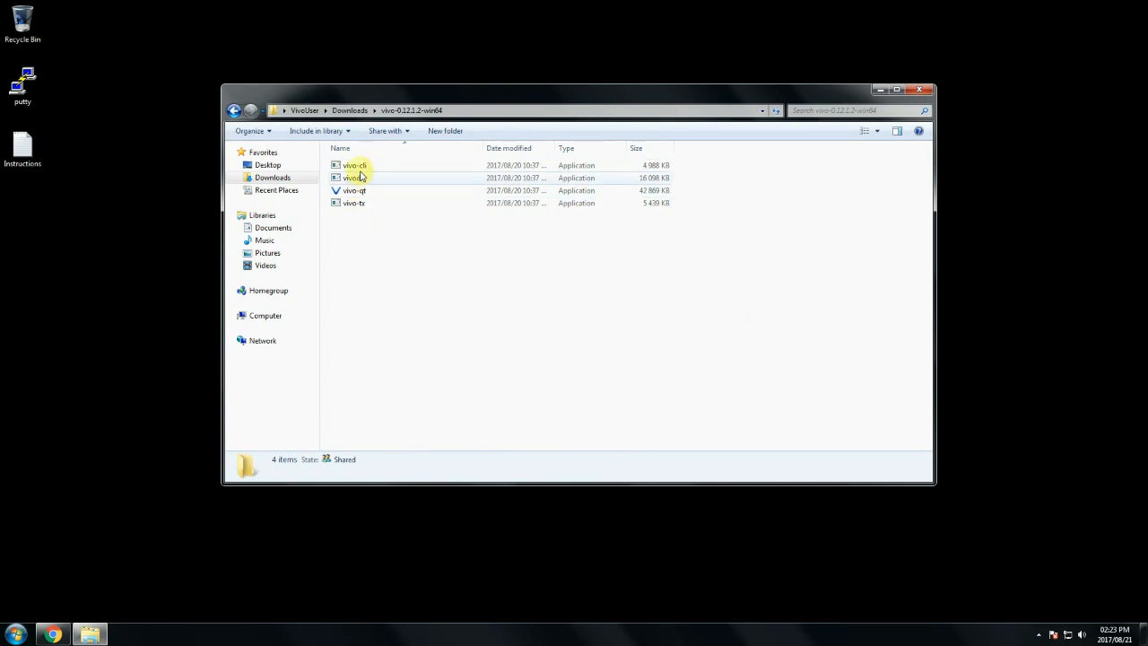
click(360, 167)
Delete vivo-cli, vivod and vivo-tx, leaving only vivo-qt in the folder
drag(360, 177, 359, 204)
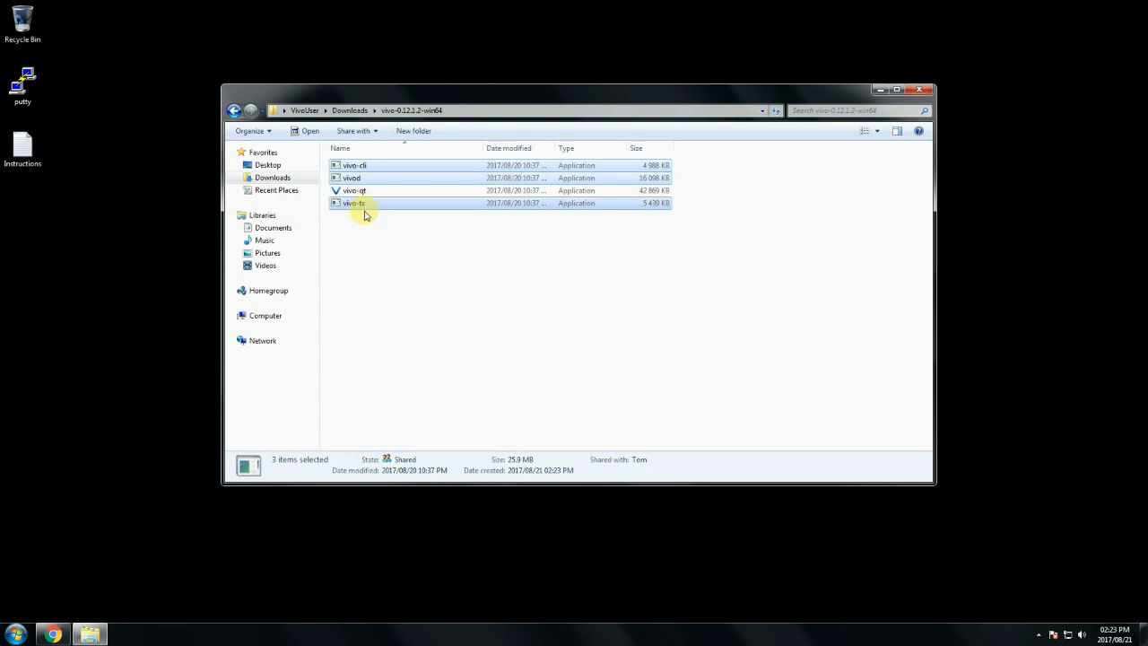
key(Delete)
key(Return)
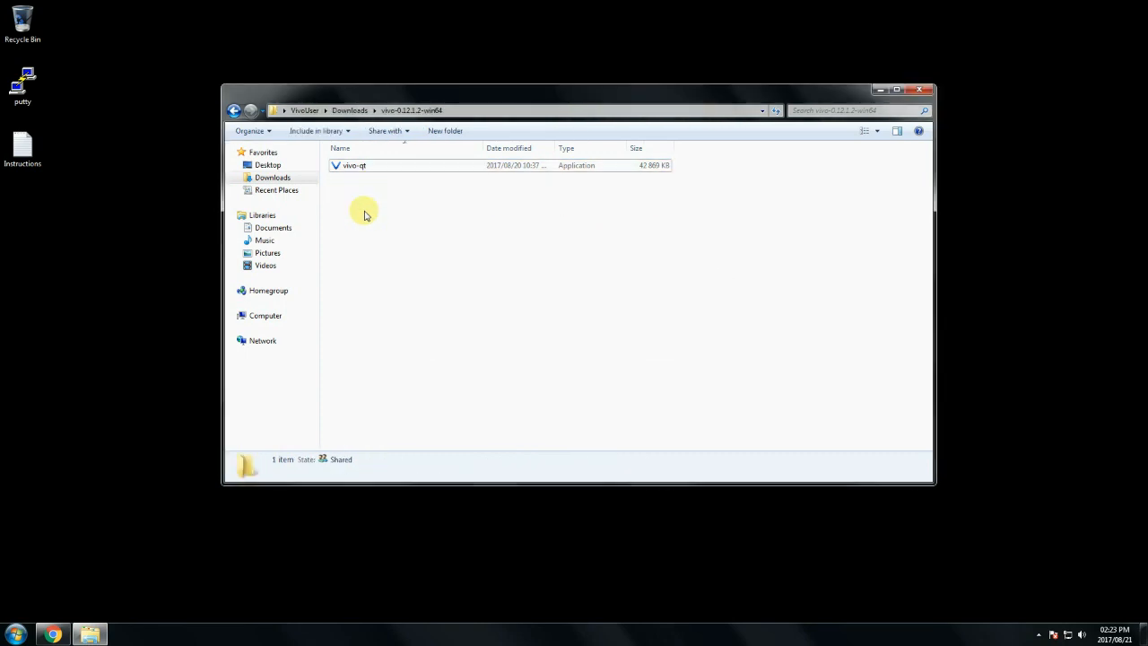
Rename the extracted folder in Downloads to VIVO
click(233, 109)
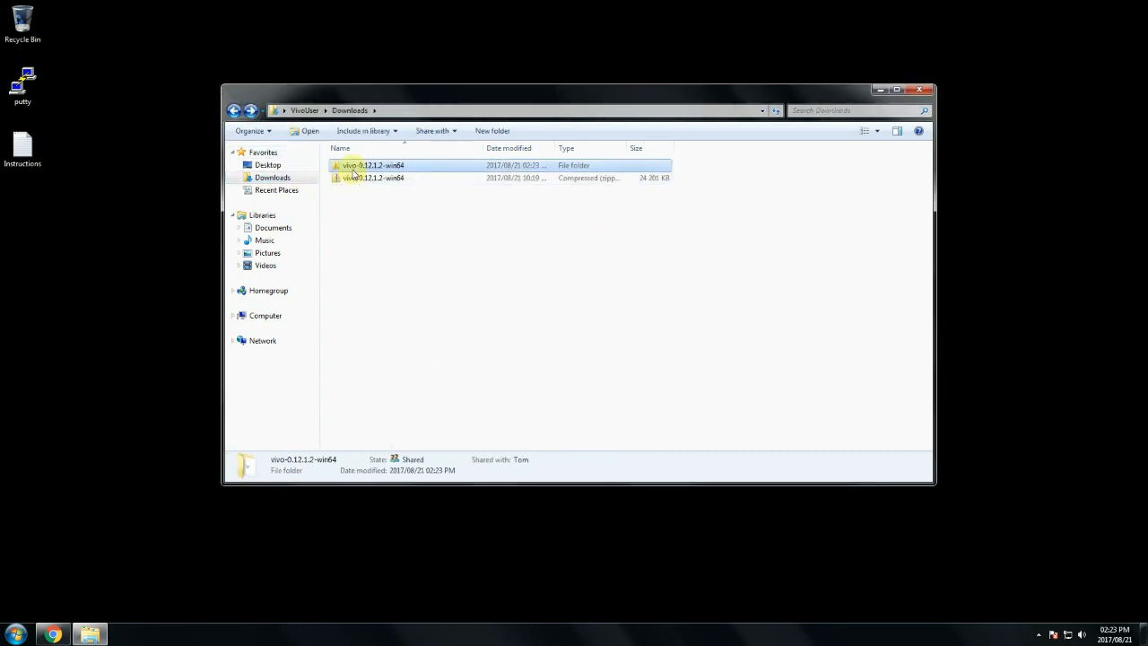
right_click(353, 171)
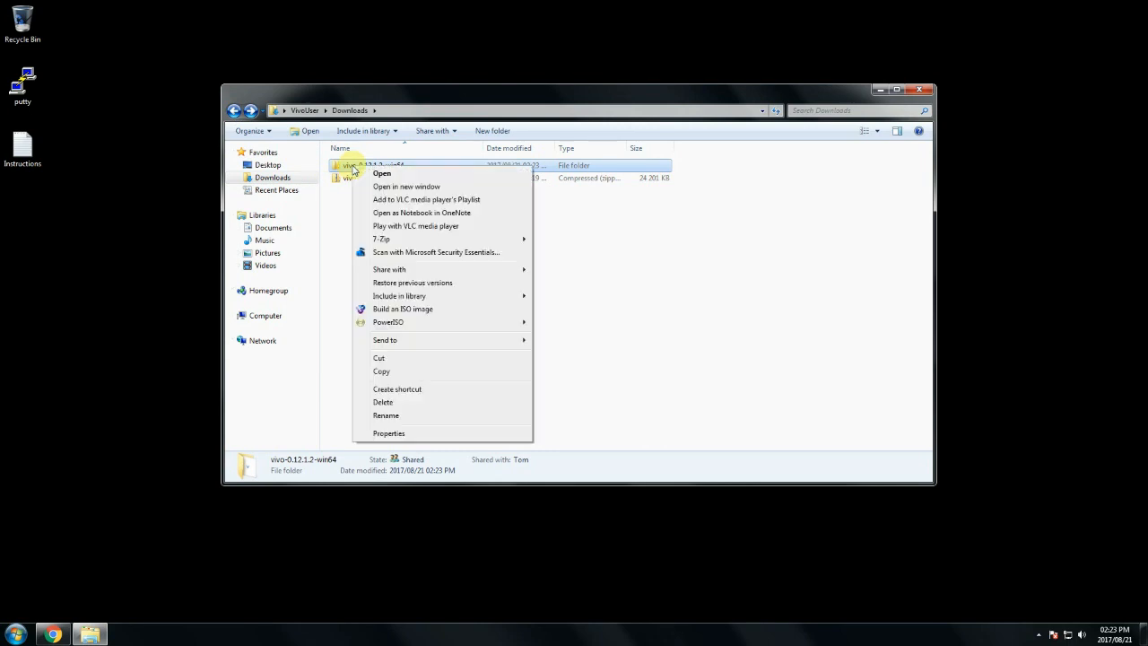
click(395, 414)
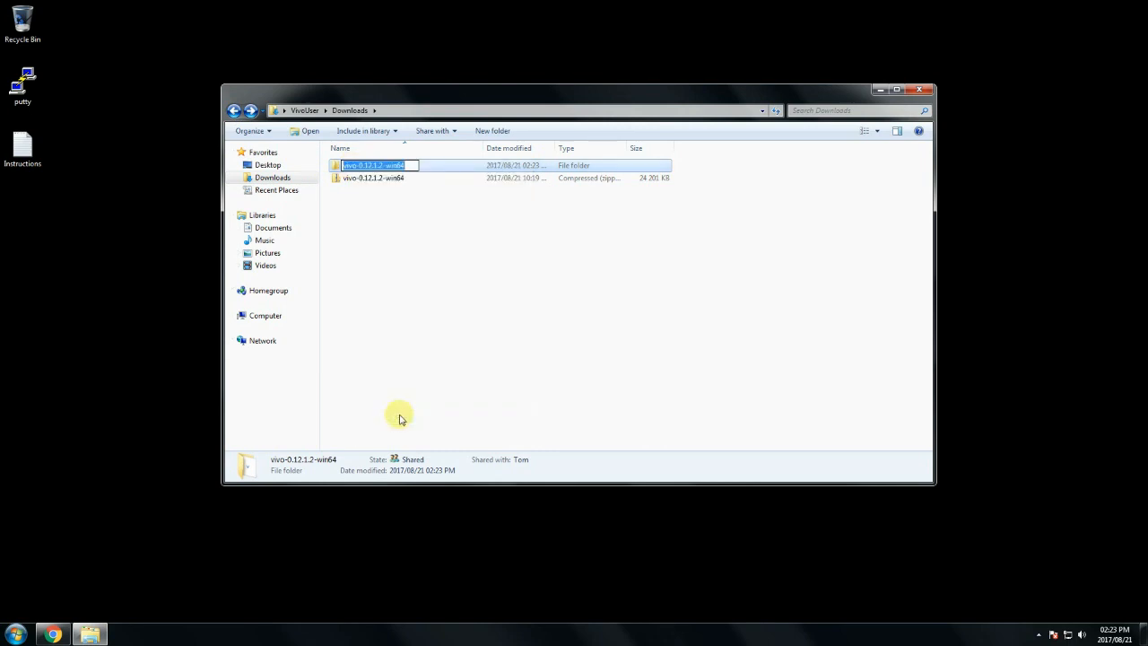
text(VIVO)
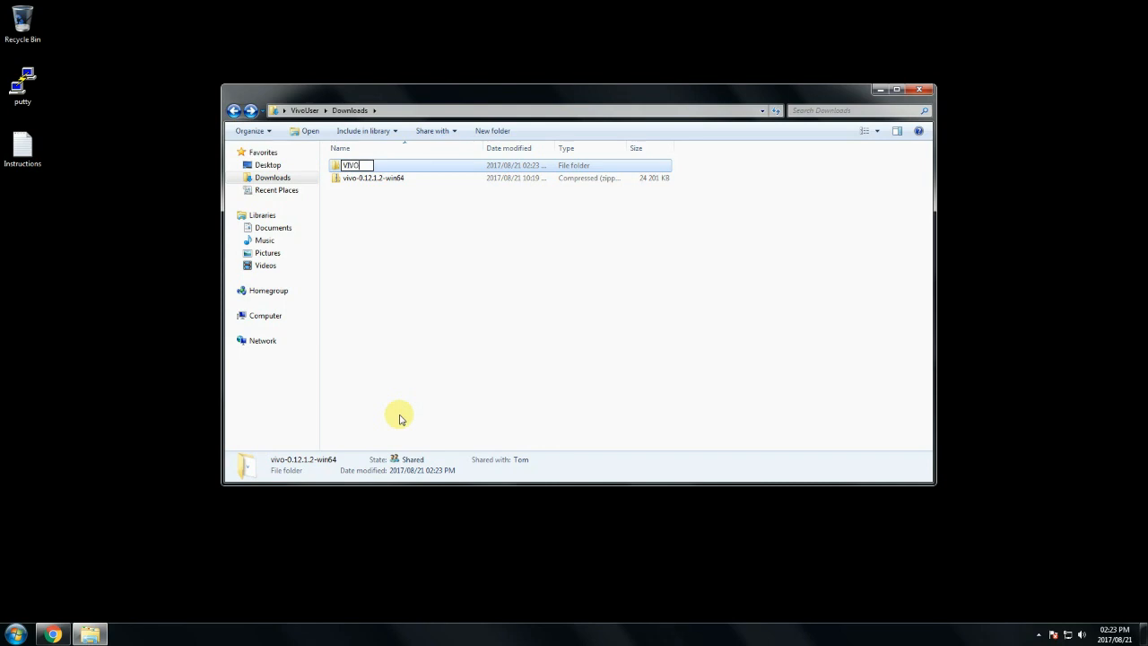
key(Return)
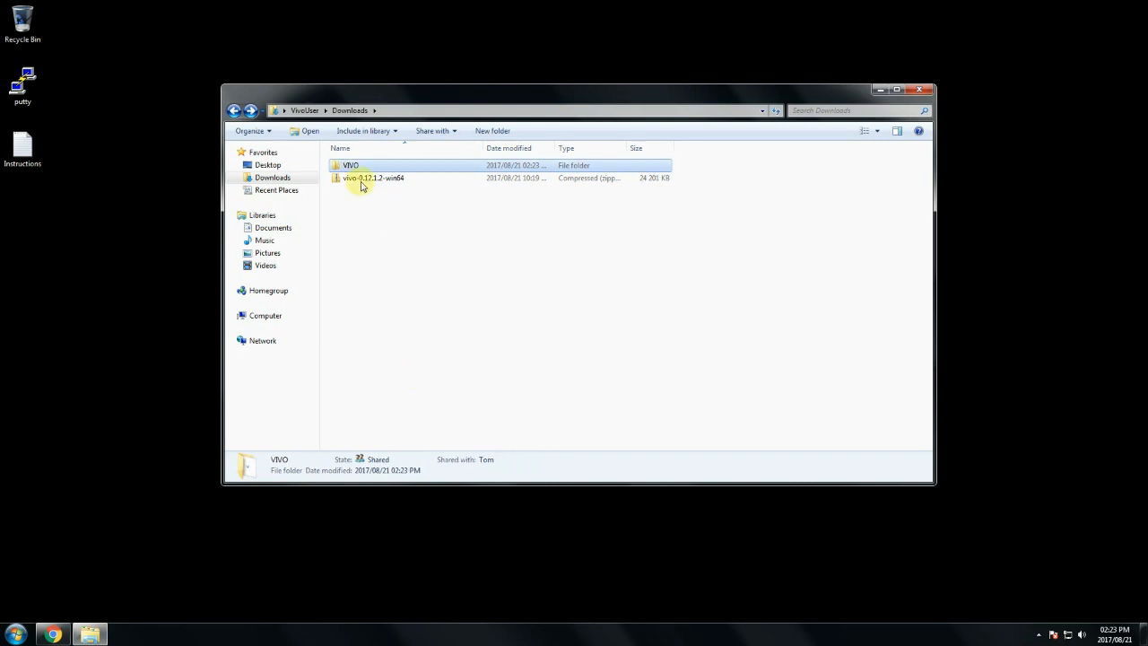
Move the VIVO folder onto the desktop and close the Downloads window
drag(350, 169, 35, 235)
click(45, 249)
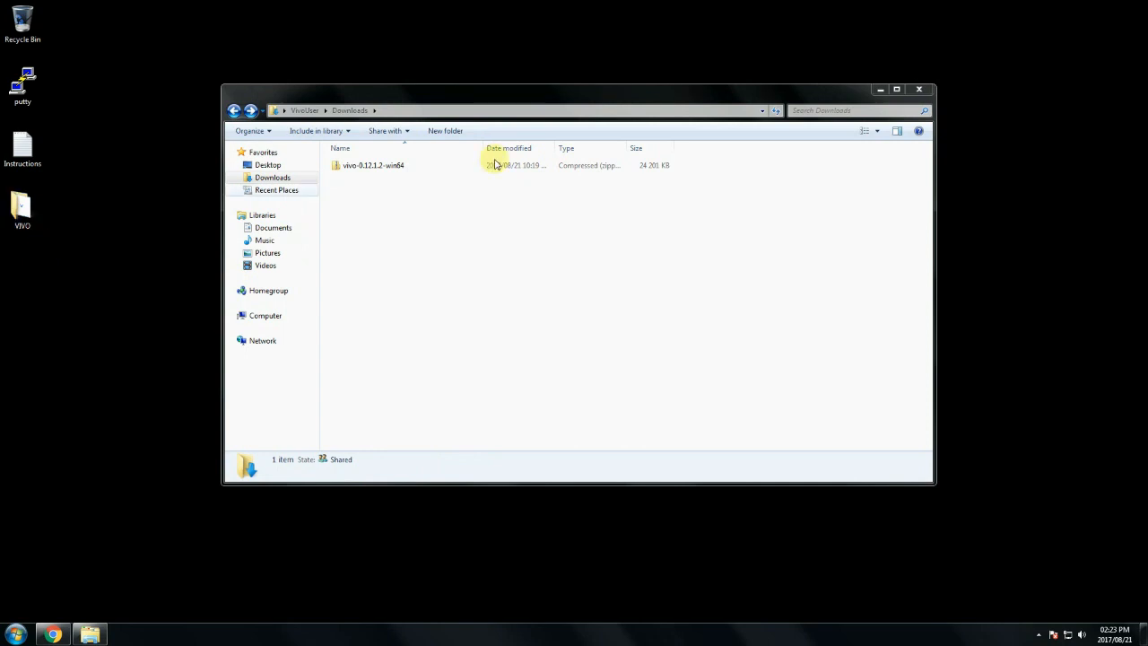
click(924, 93)
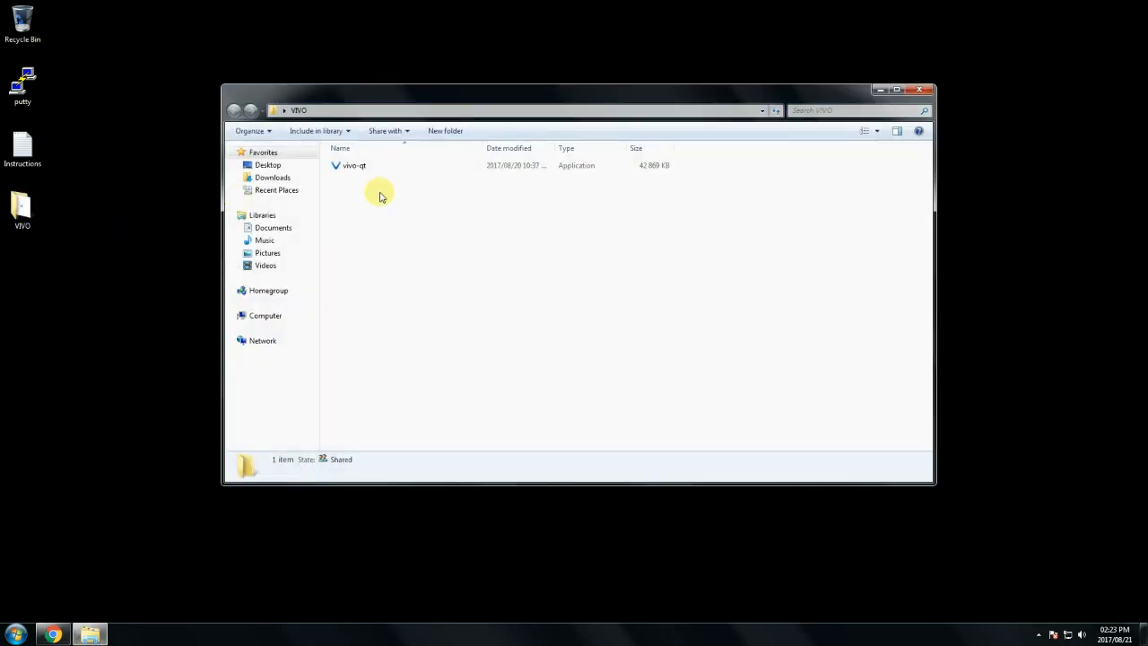
Launch vivo-qt and keep the default data directory in the Welcome dialog
double_click(355, 169)
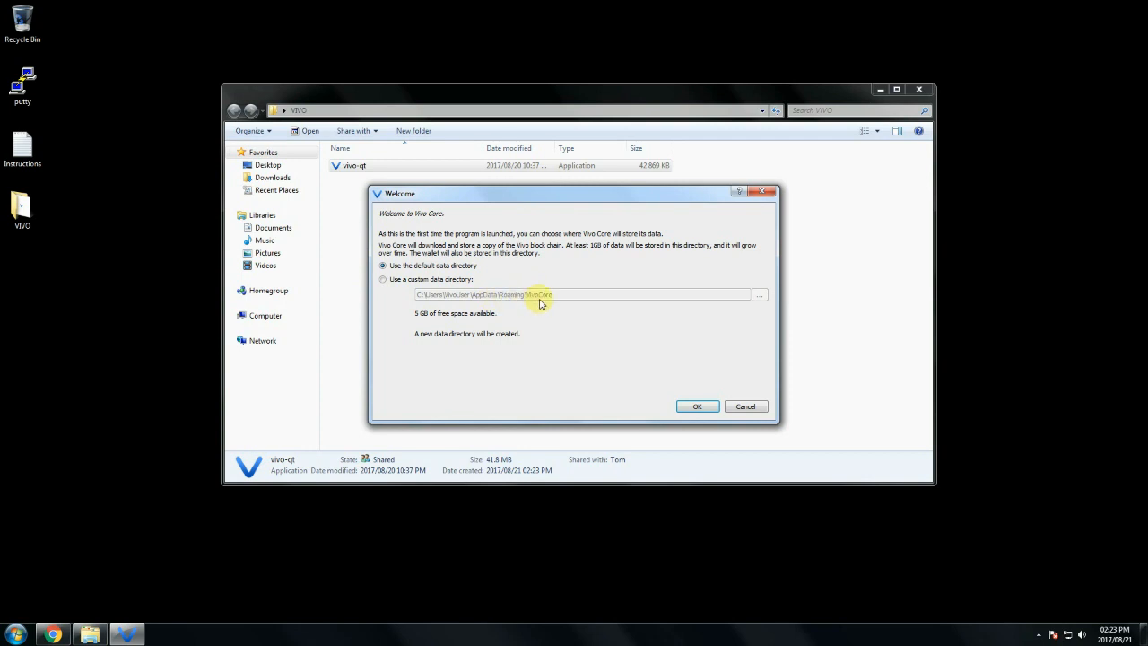
click(696, 407)
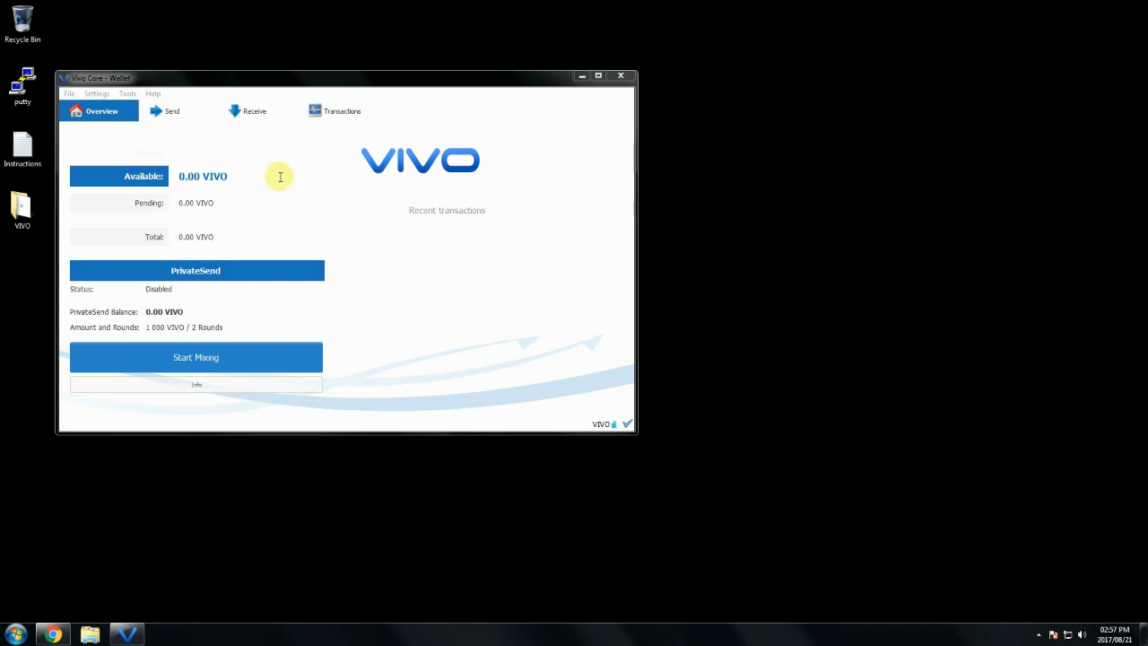
Request a payment on the Receive tab to create a new address, then close the QR dialog
click(253, 113)
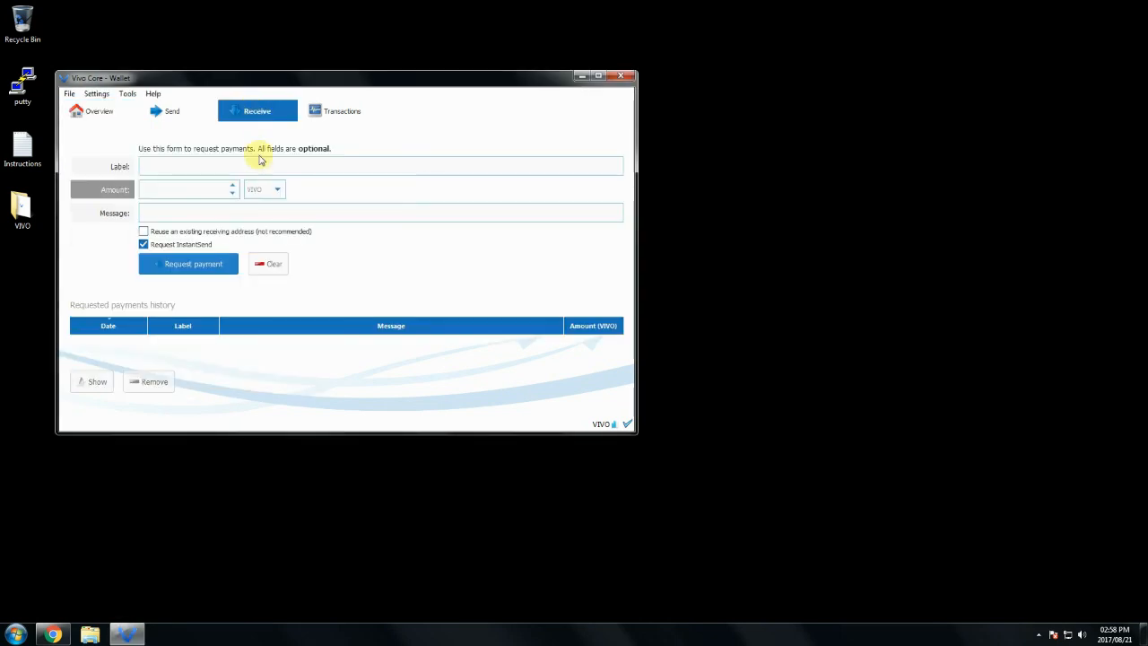
click(196, 268)
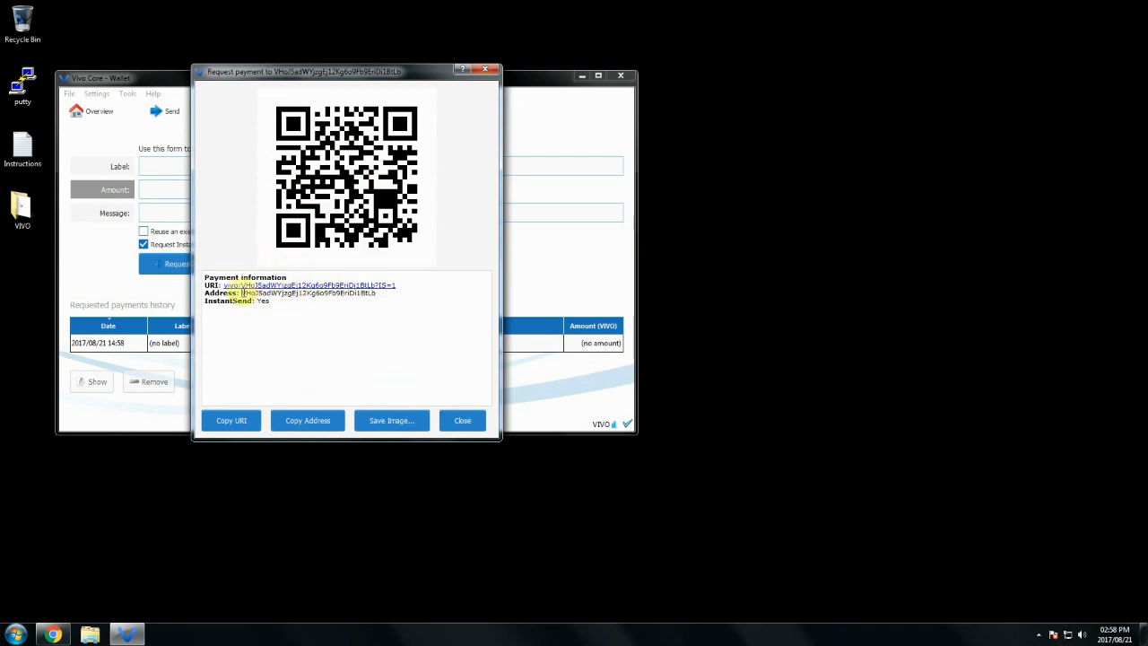
drag(242, 292, 378, 292)
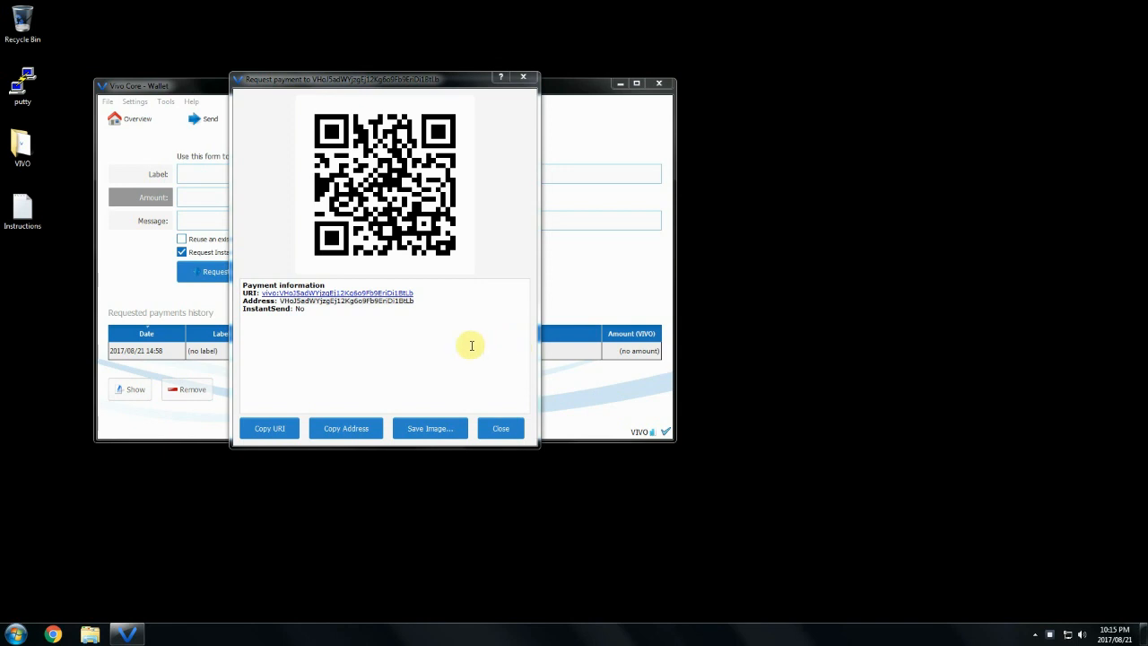
double_click(395, 301)
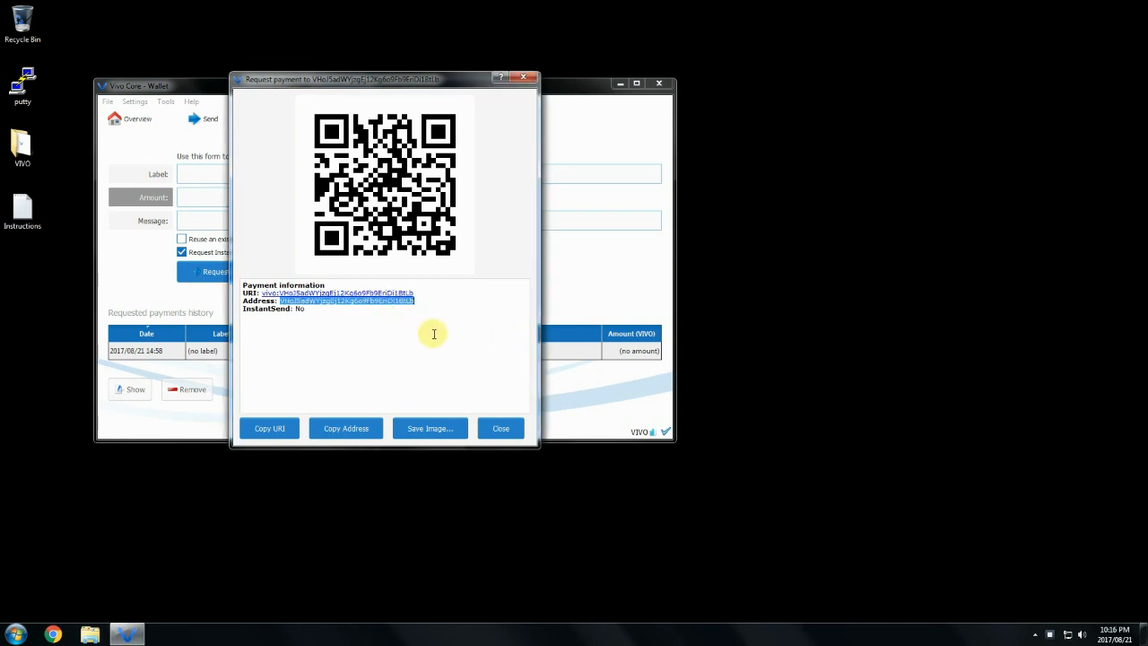
click(487, 354)
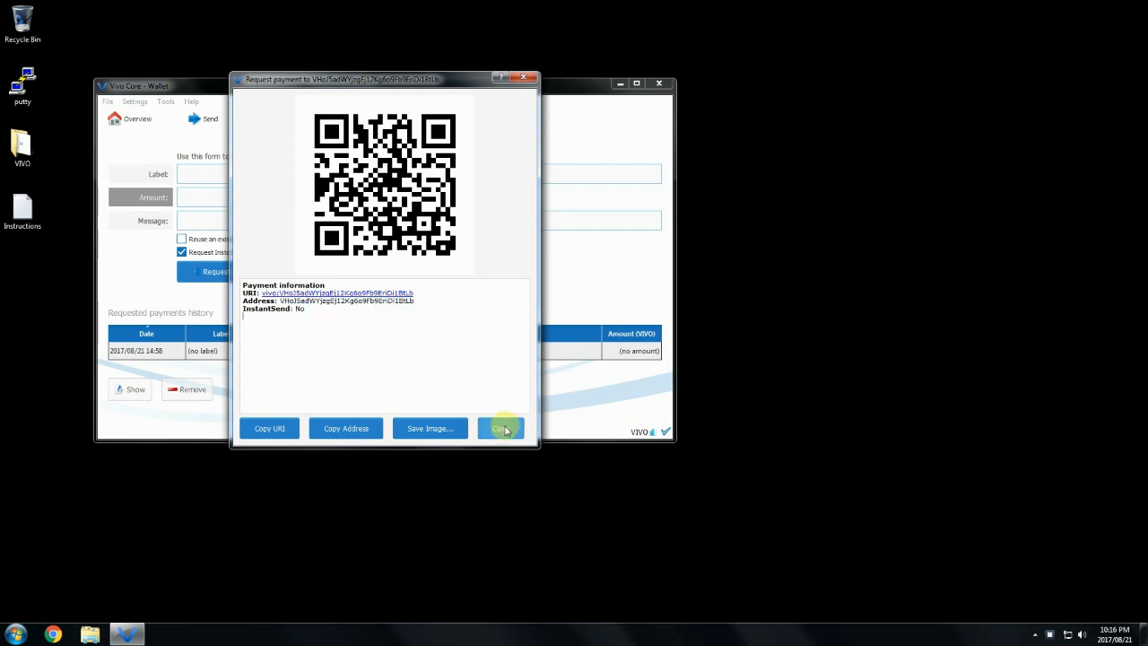
click(504, 430)
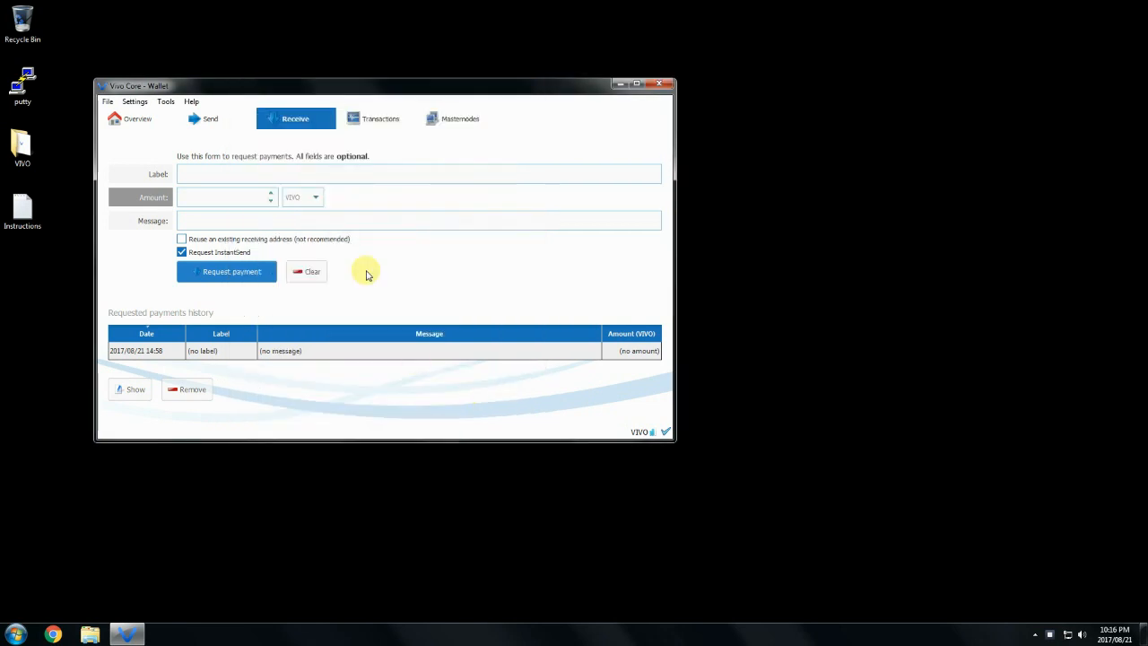
Open the received 1020 VIVO transaction's details, read its Status, and close them
click(369, 121)
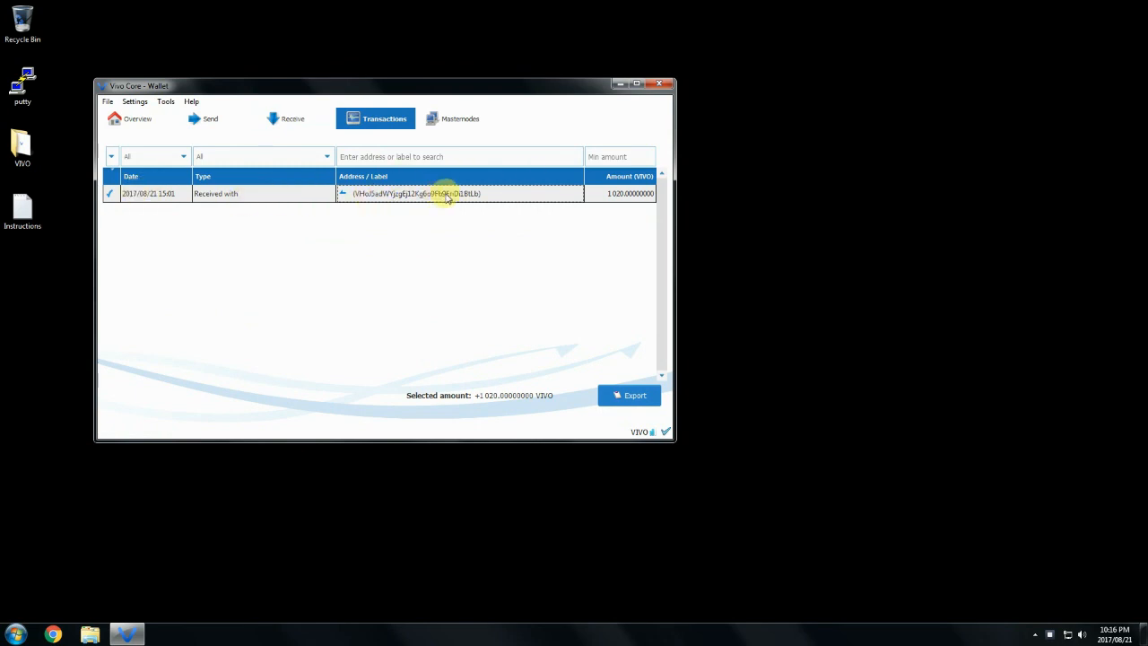
double_click(398, 194)
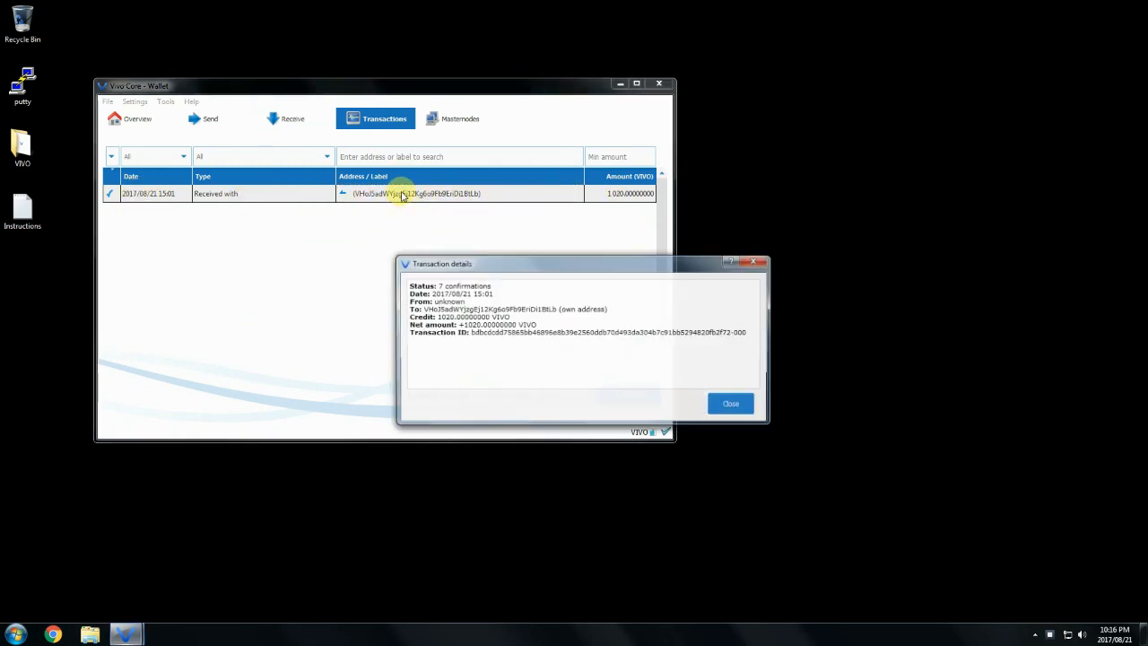
double_click(433, 285)
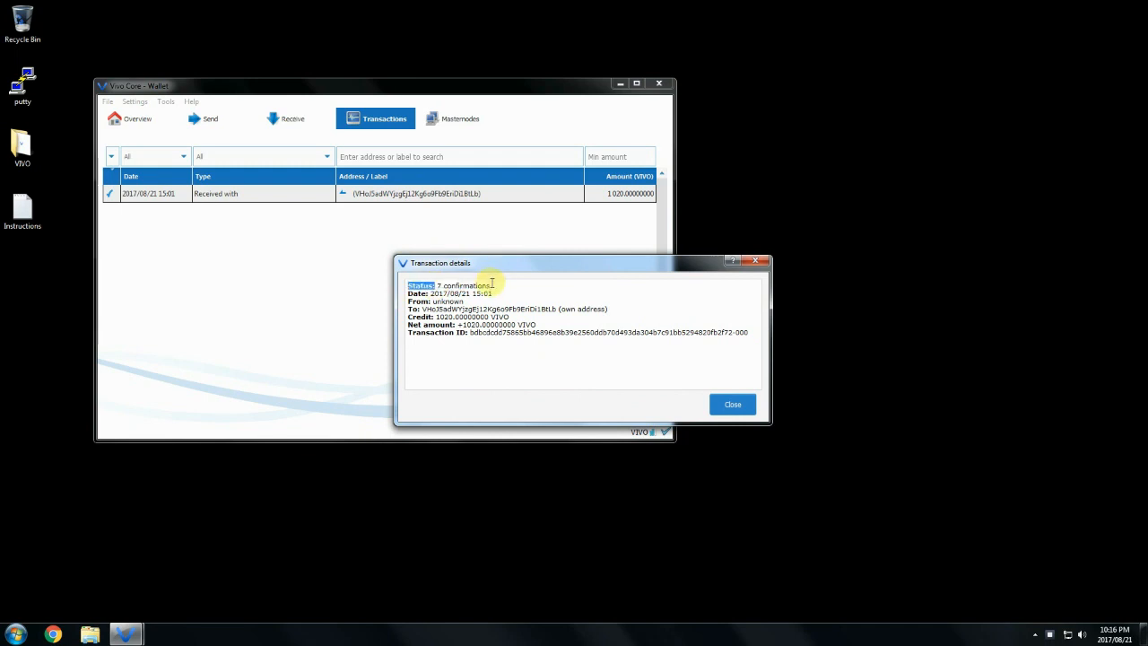
click(492, 286)
click(732, 406)
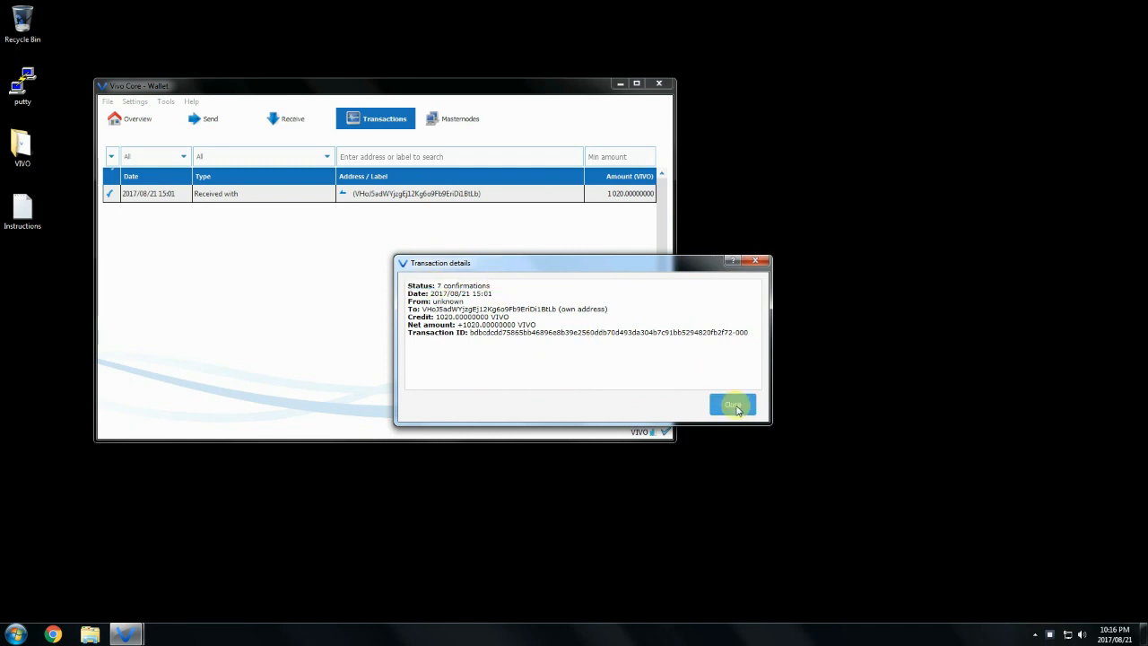
Run getaccountaddress 0 in the Debug console
click(166, 101)
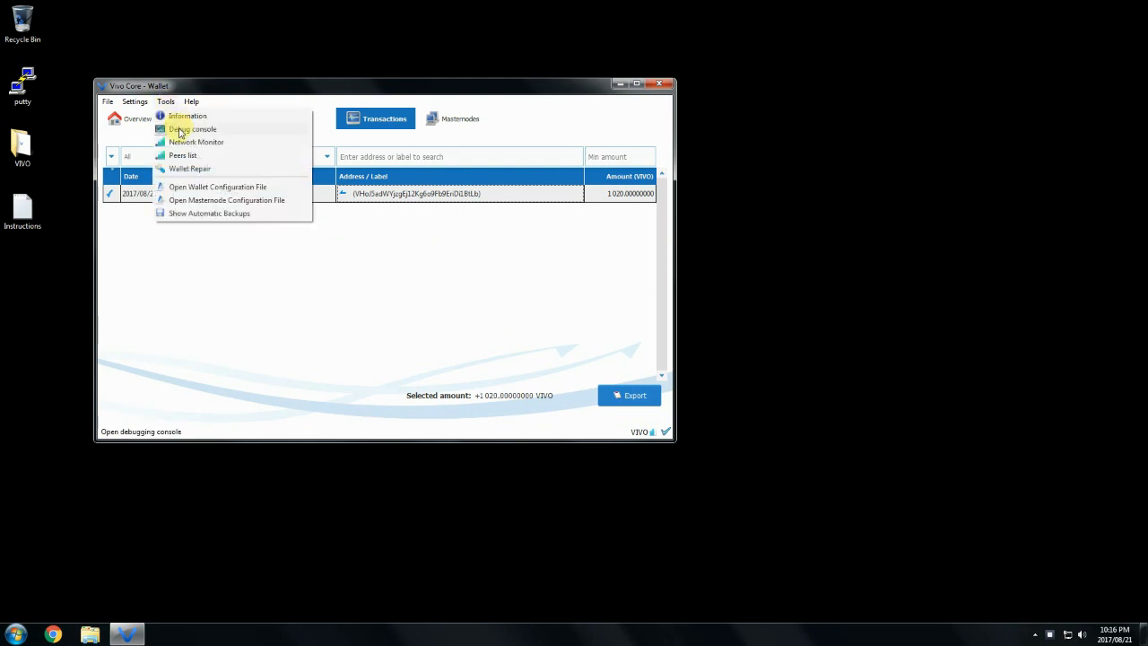
click(179, 131)
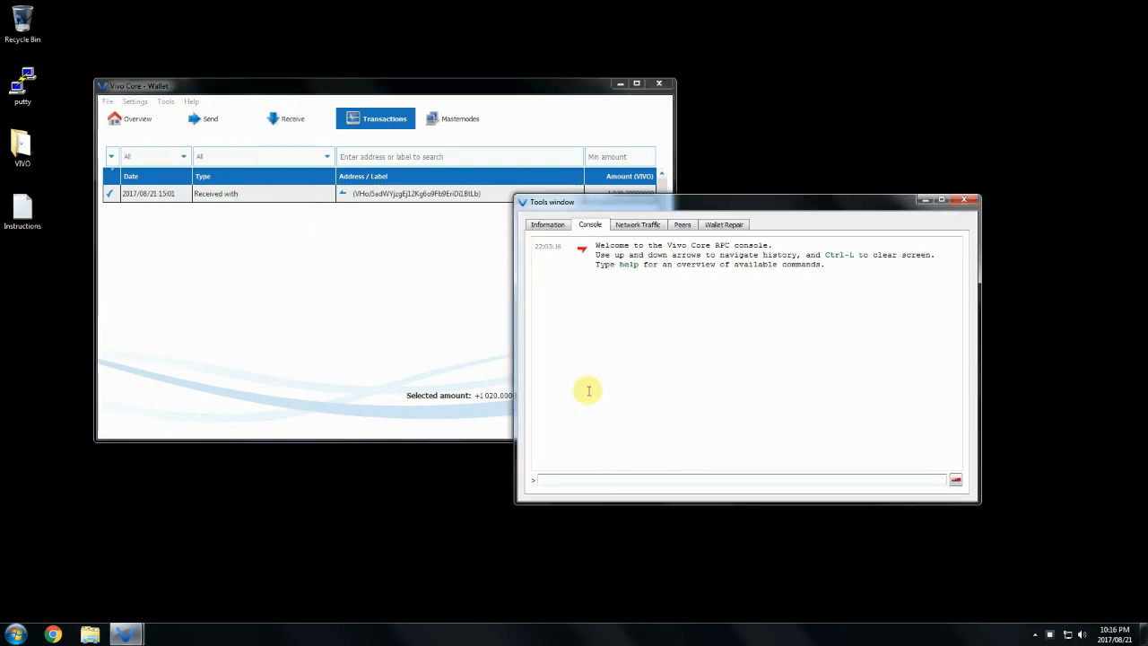
text(ge)
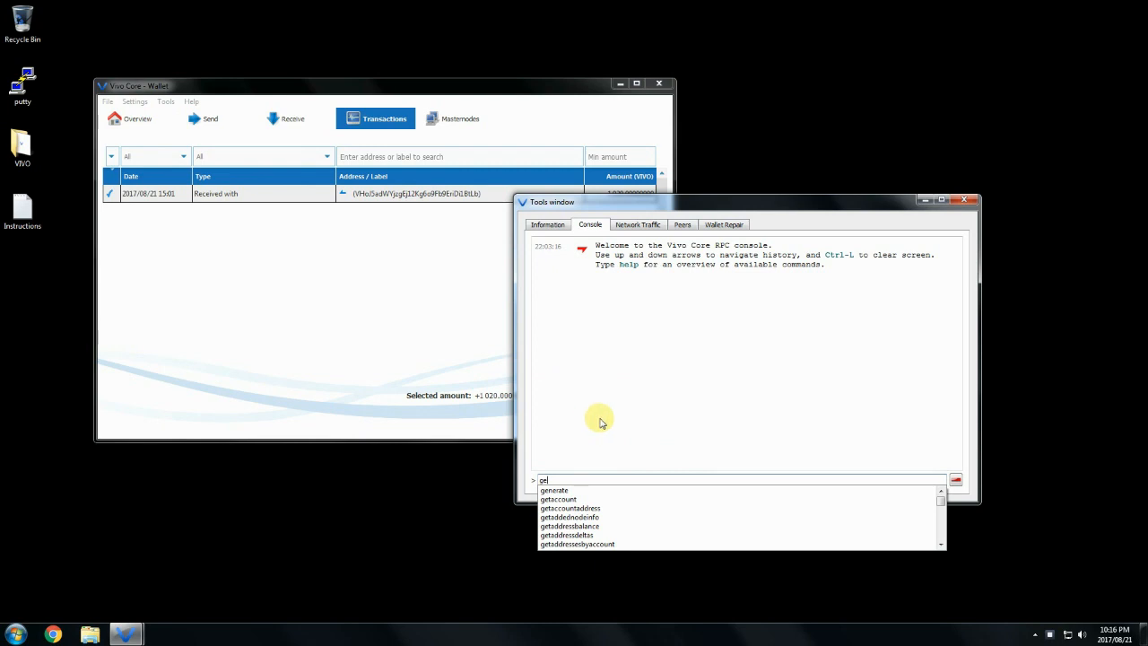
click(596, 509)
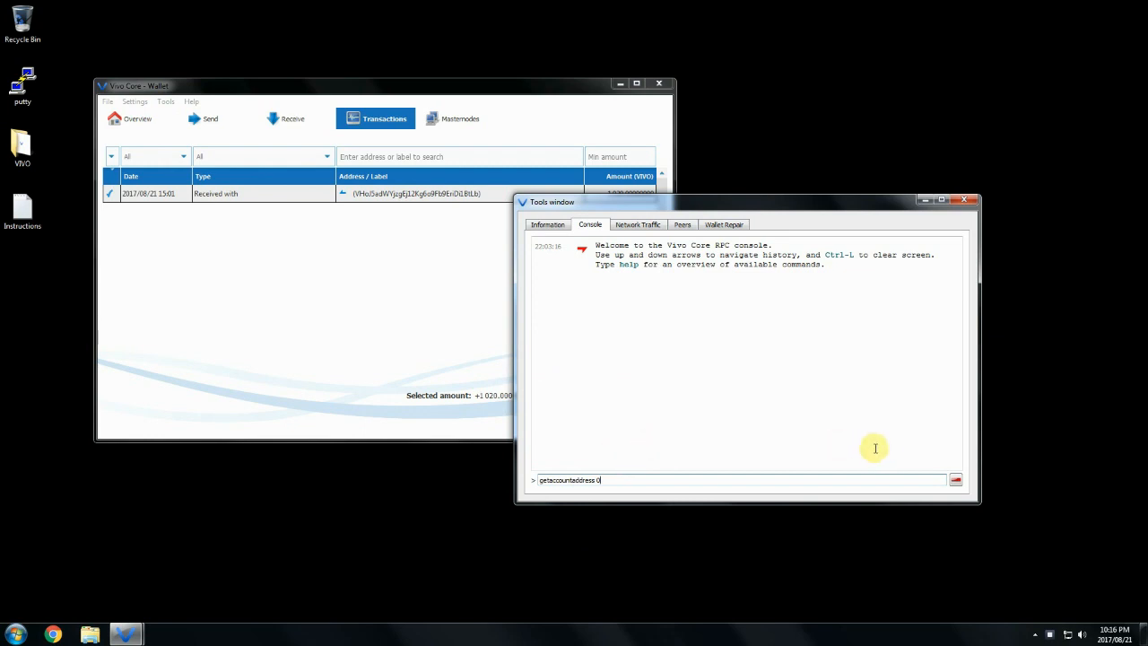
key(Return)
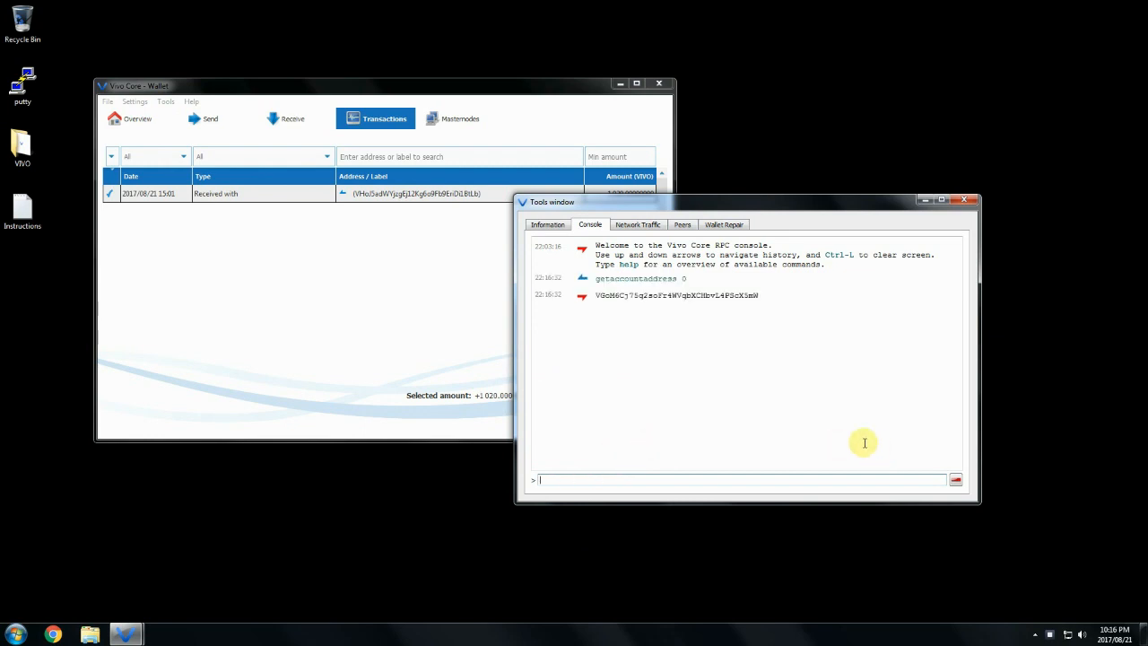
Copy the returned address to the clipboard and return to the wallet window
double_click(611, 297)
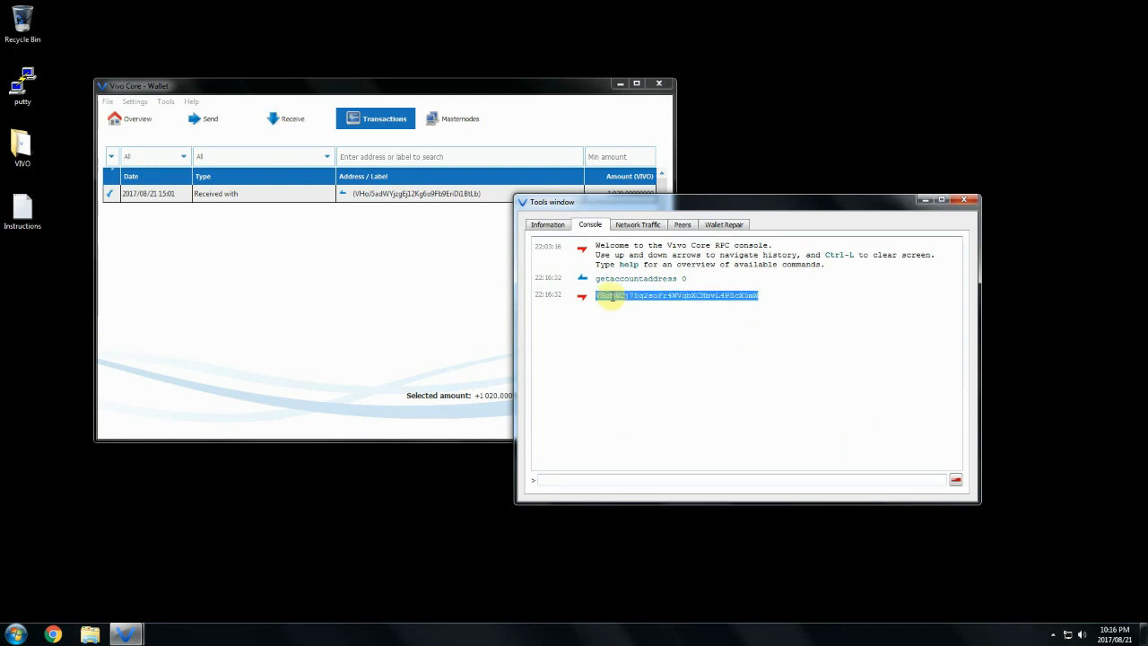
right_click(612, 299)
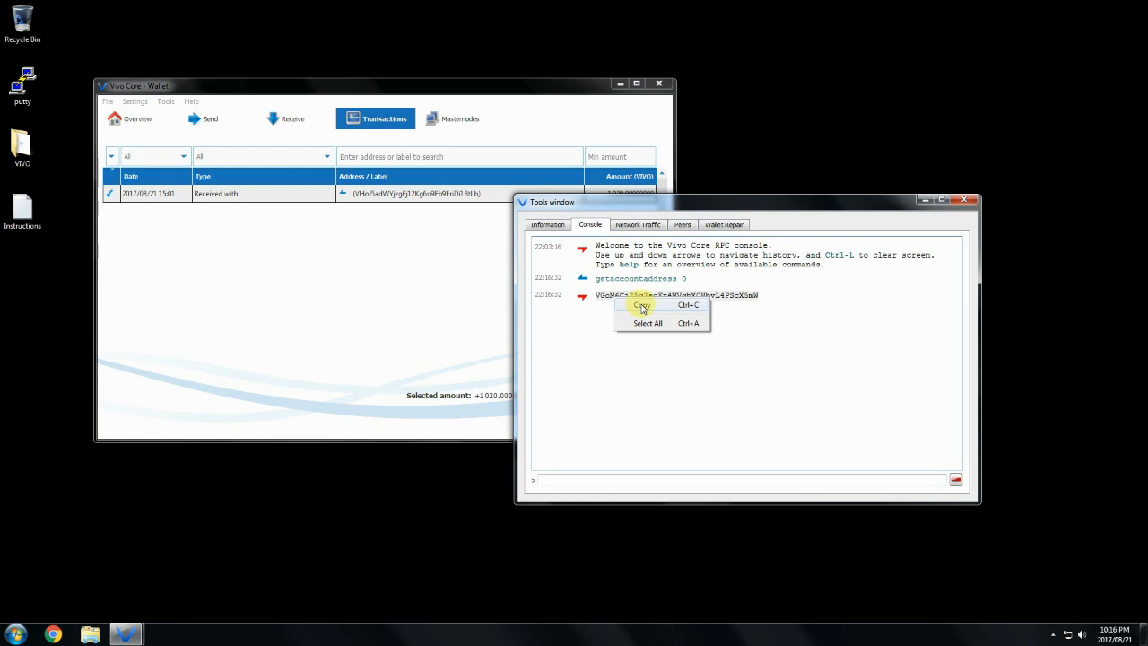
click(642, 305)
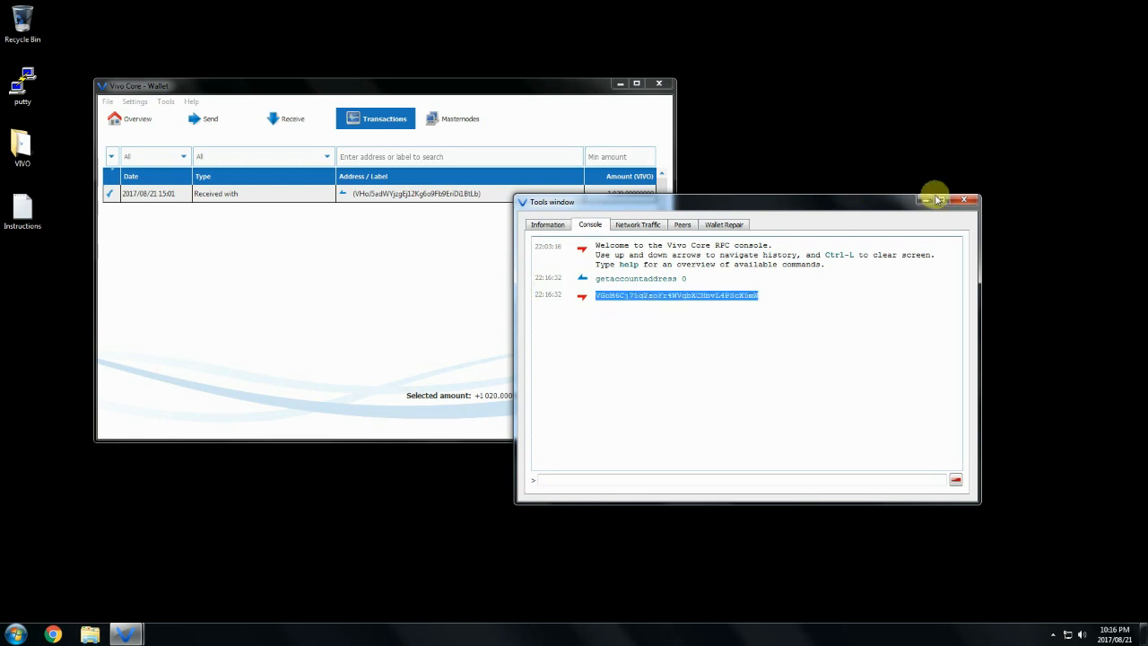
click(348, 256)
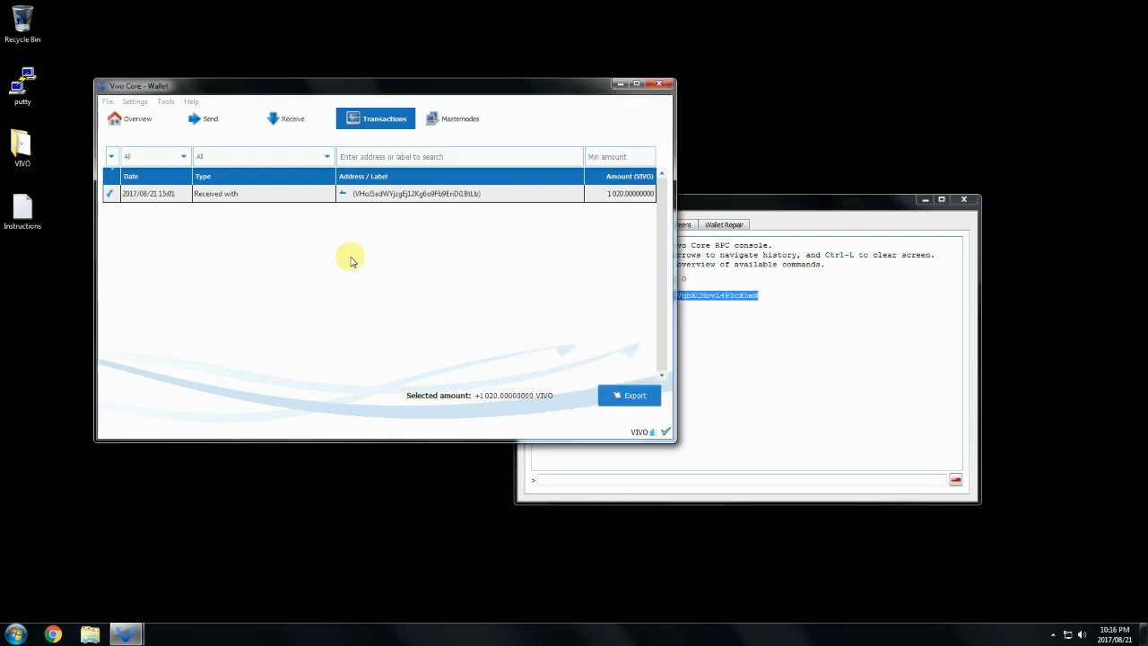
Send 1000 VIVO to the pasted address labelled 0 and confirm with Yes
click(208, 121)
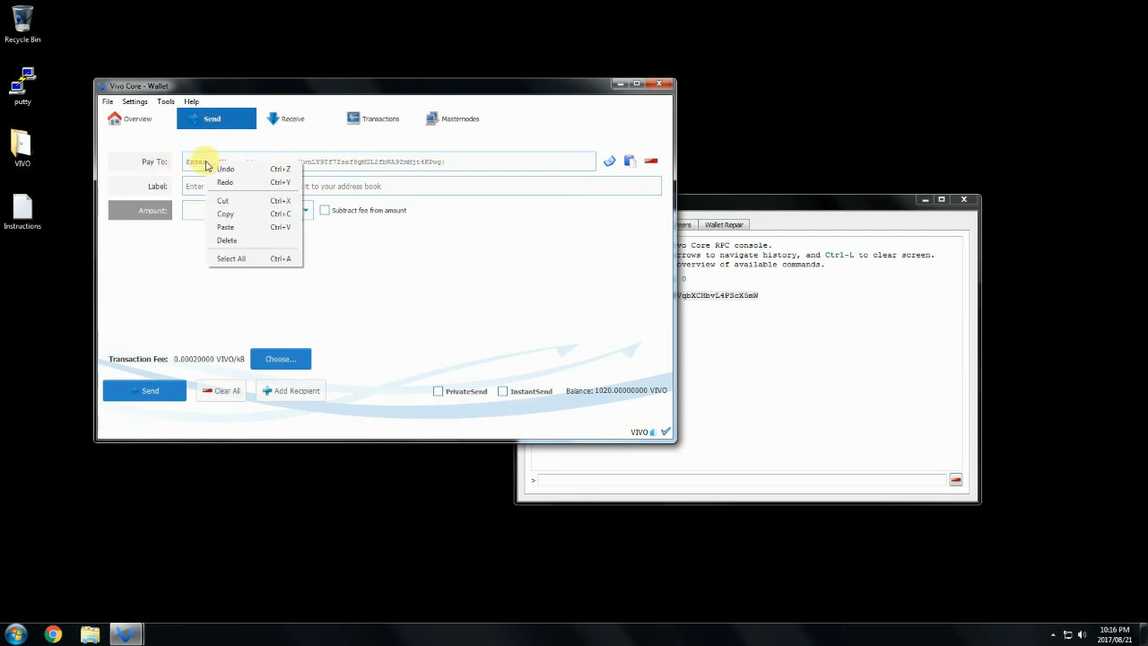
click(225, 227)
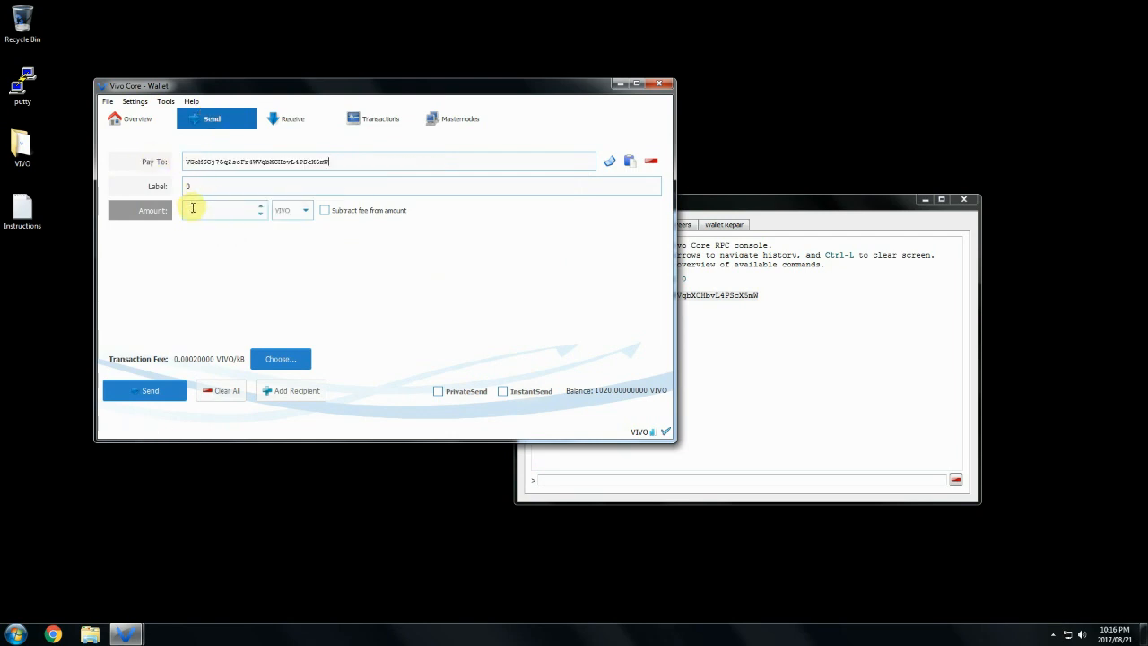
click(194, 211)
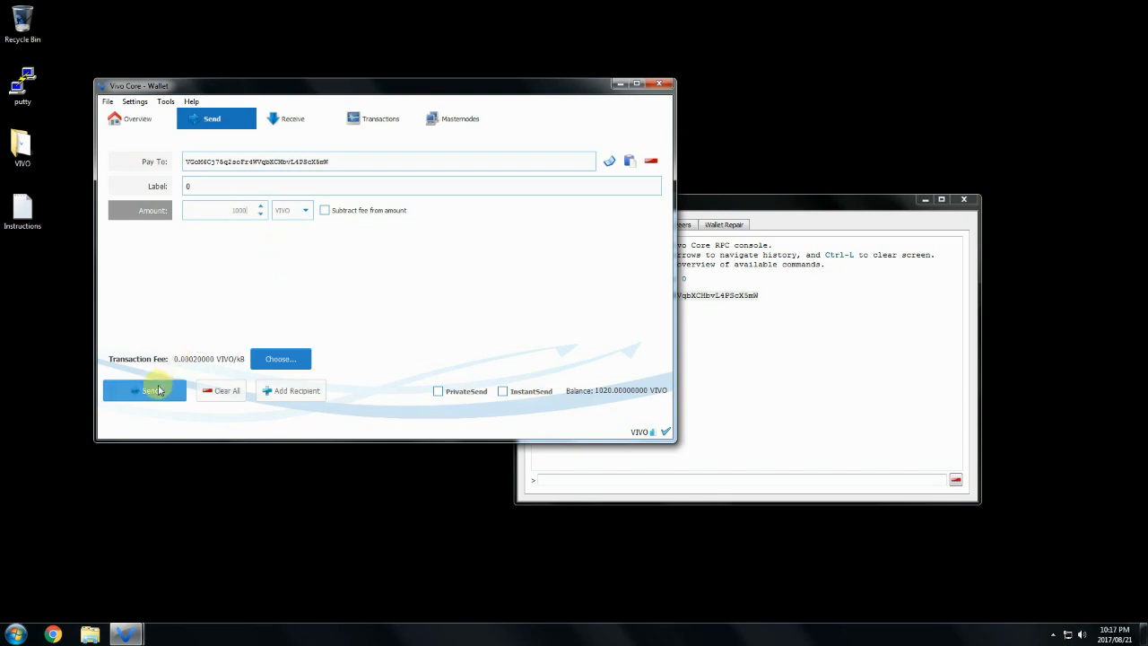
click(154, 391)
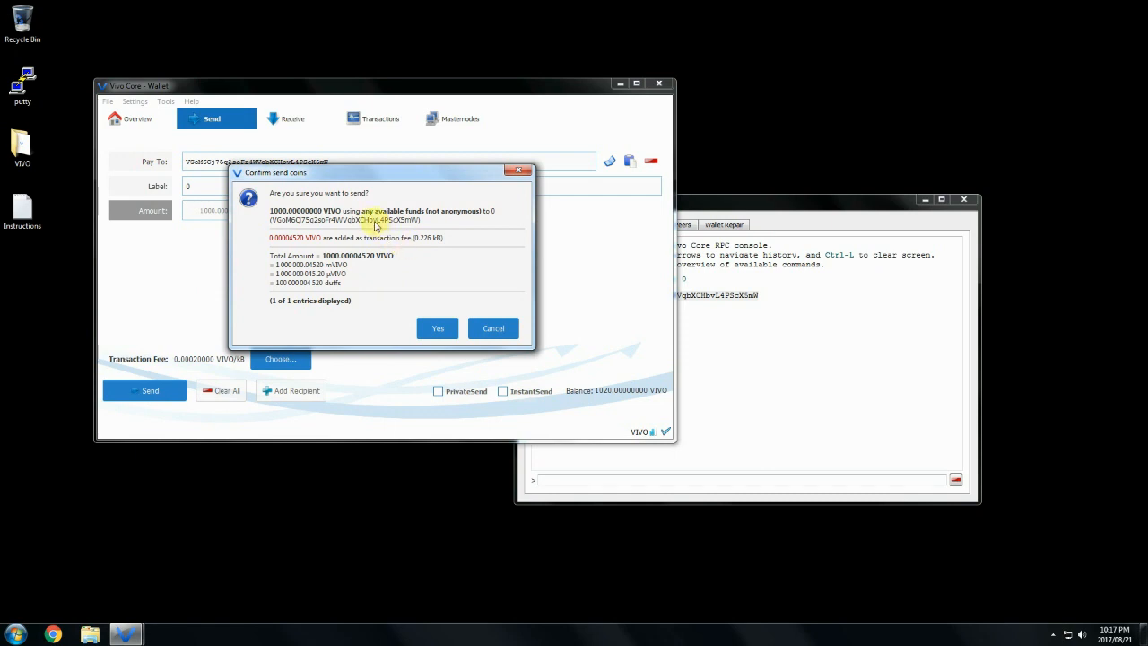
click(434, 330)
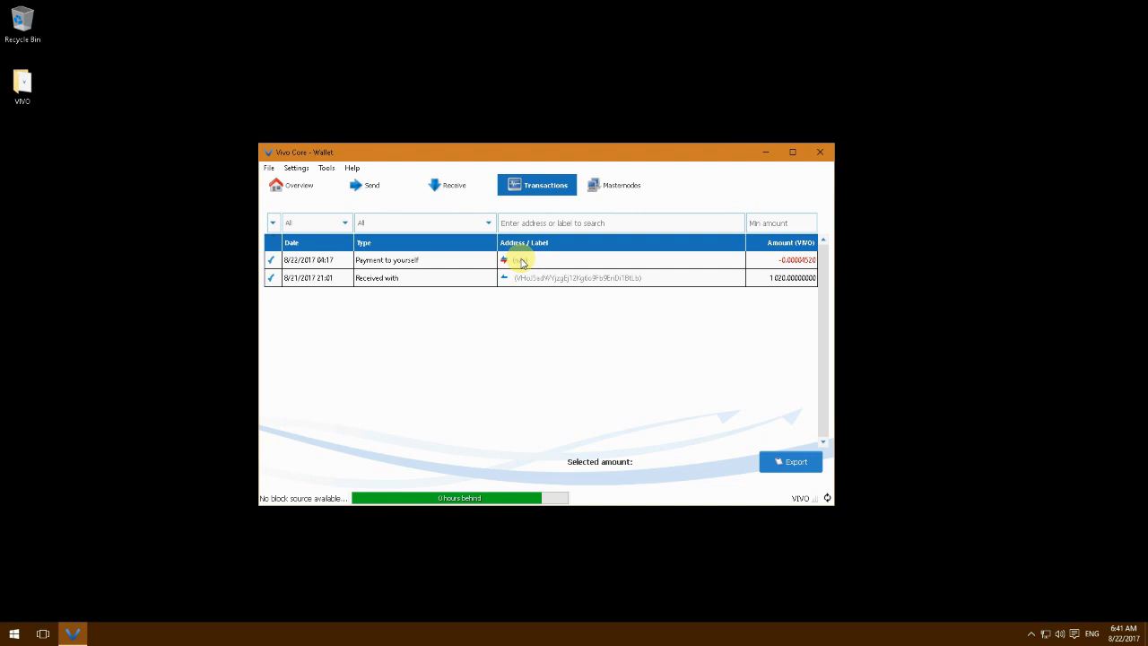
double_click(452, 265)
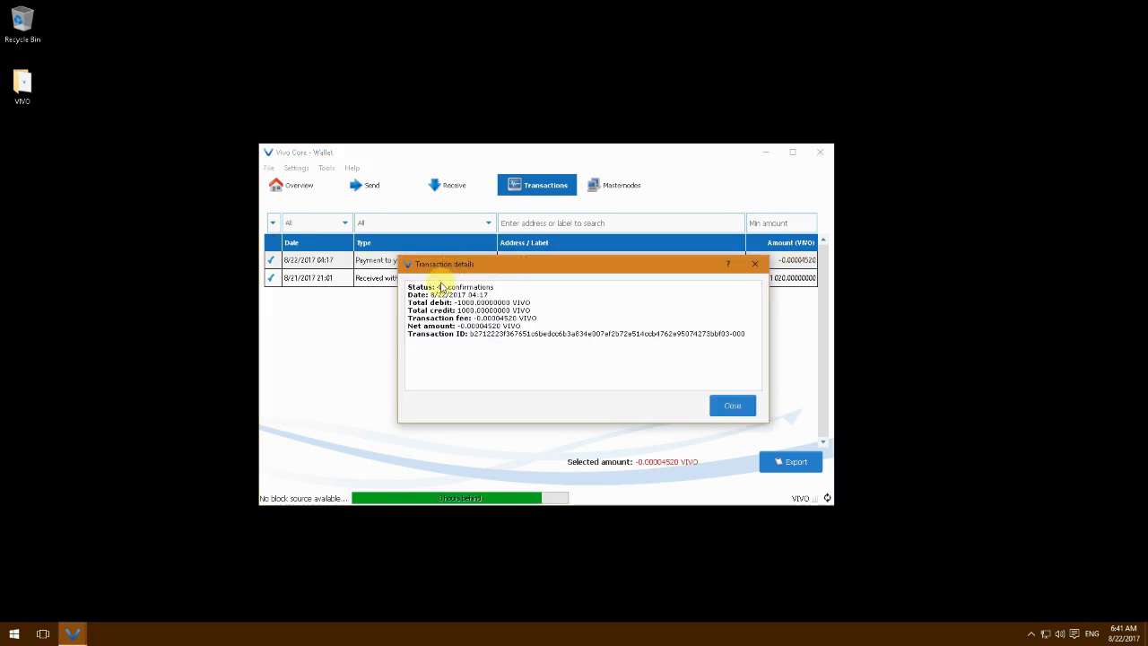
drag(437, 286, 490, 287)
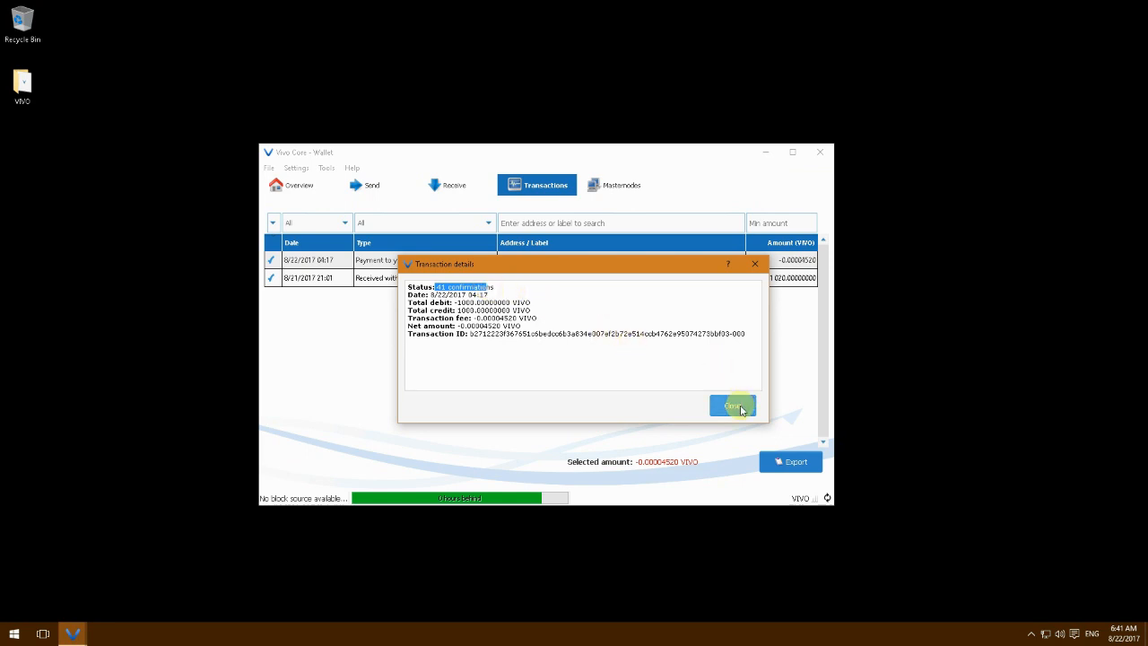
click(733, 406)
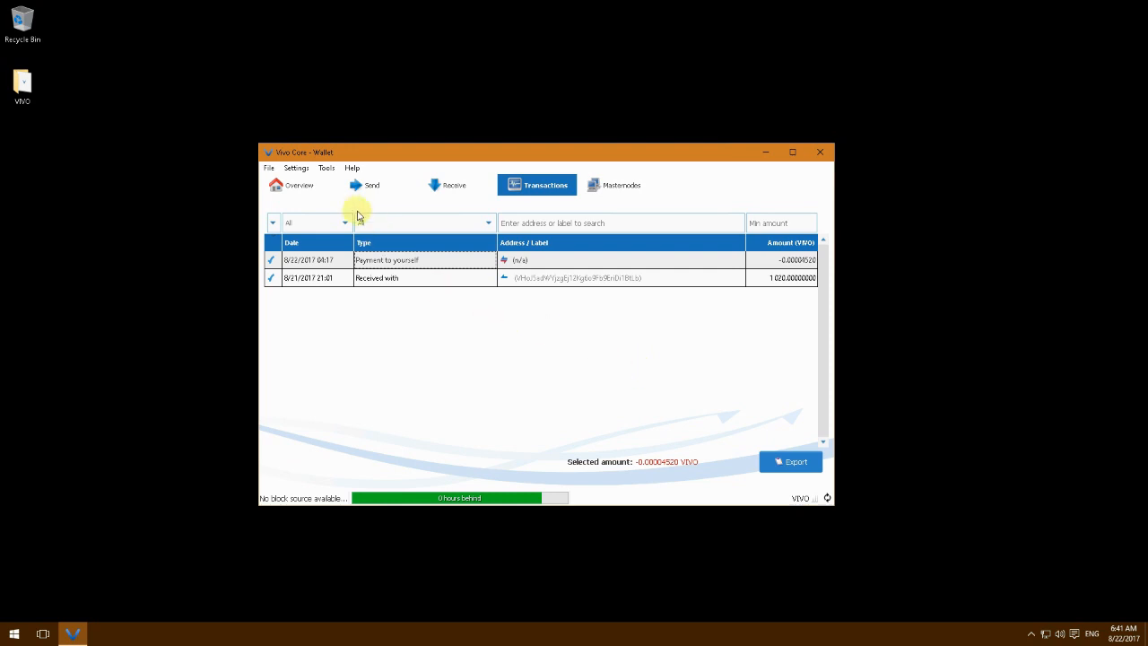
Choose Tools > Open Wallet Configuration File to open the vivo config in Notepad
click(329, 169)
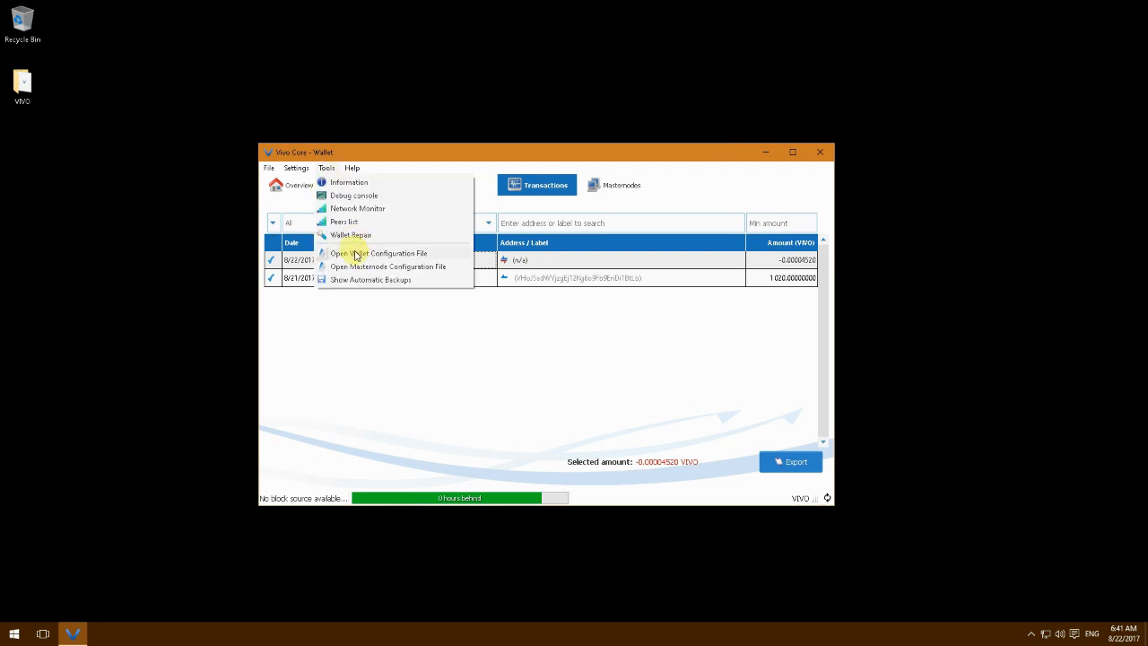
click(357, 256)
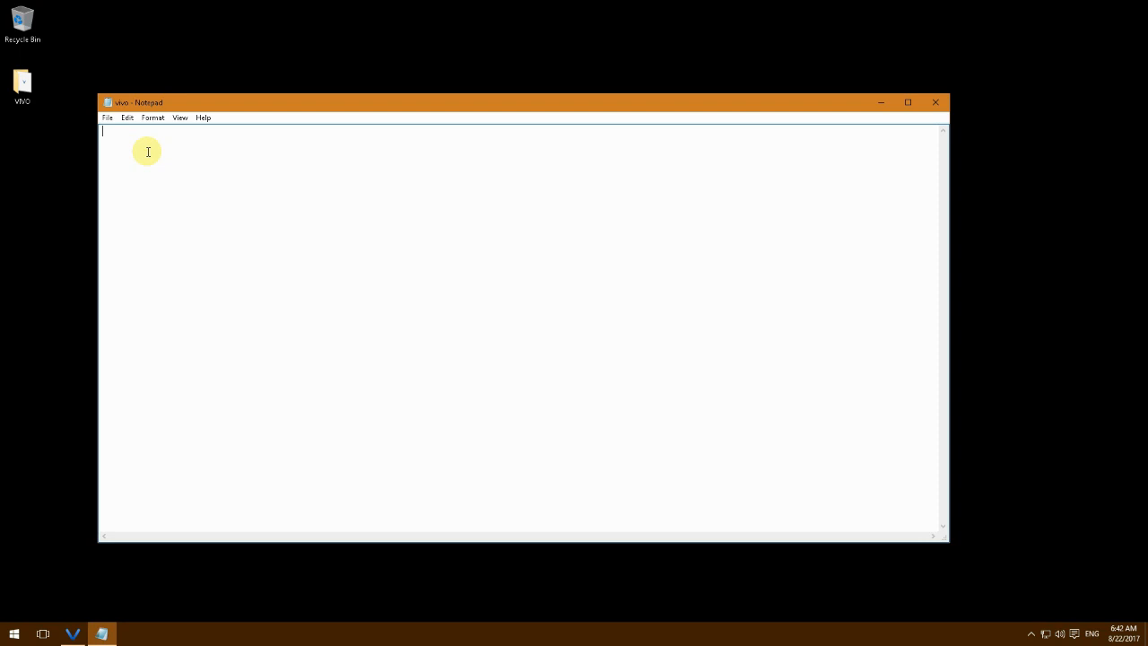
Write masternode=1 and masternodeprivkey= on separate lines, then minimize Notepad
text(maste)
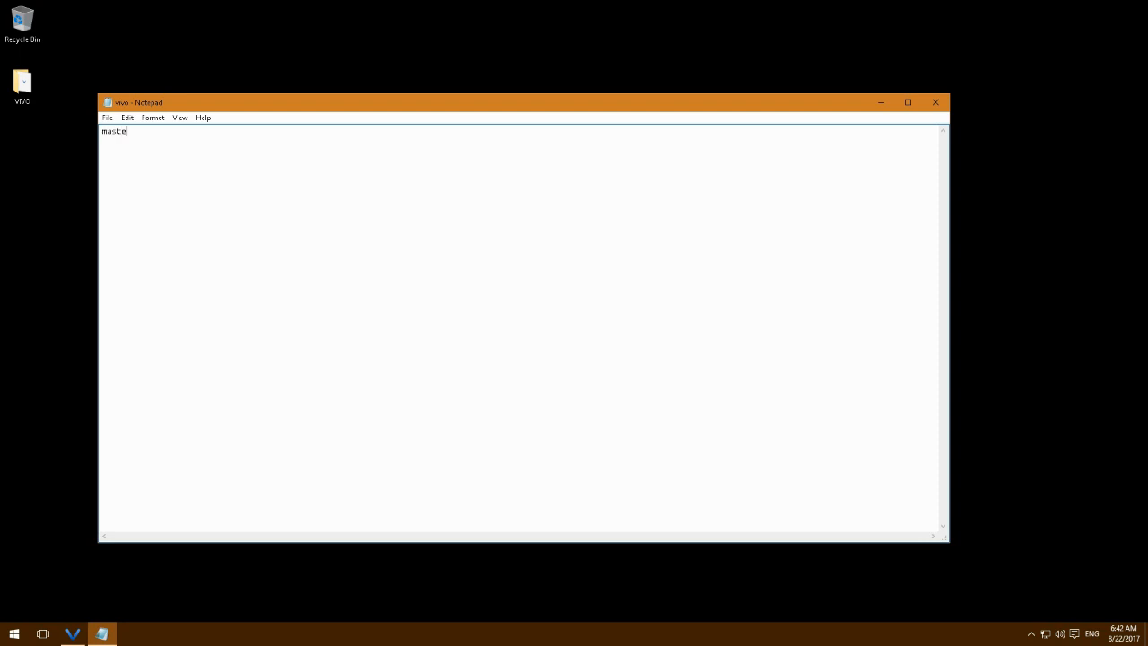
text(rnode=1)
text(masternode)
text(privkey)
text(=)
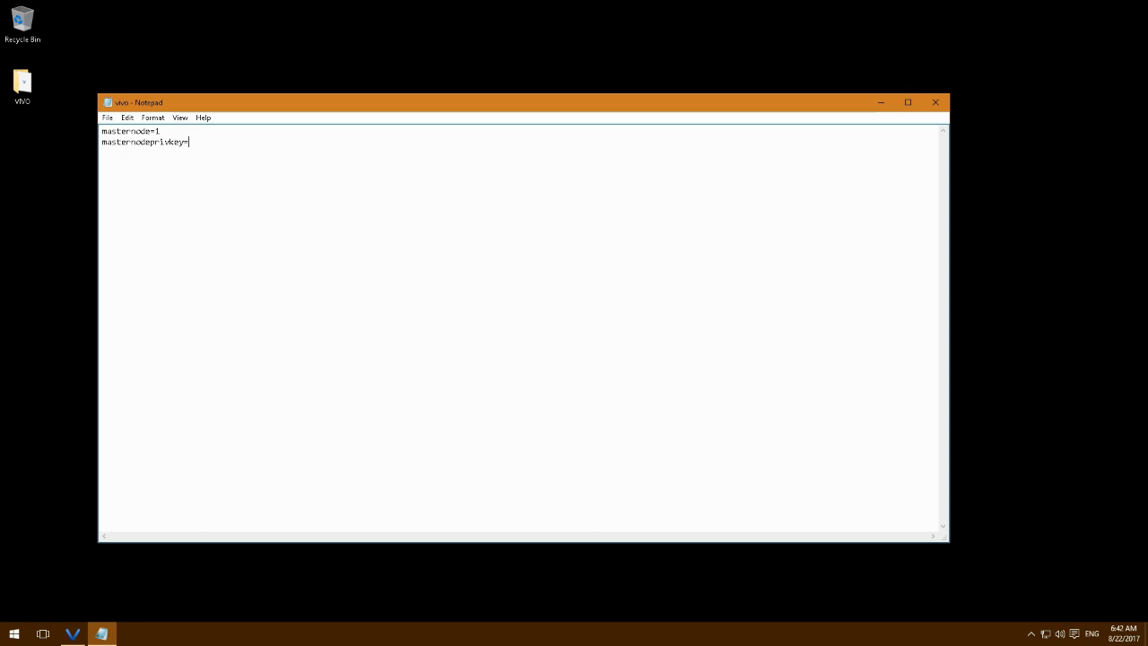
click(882, 103)
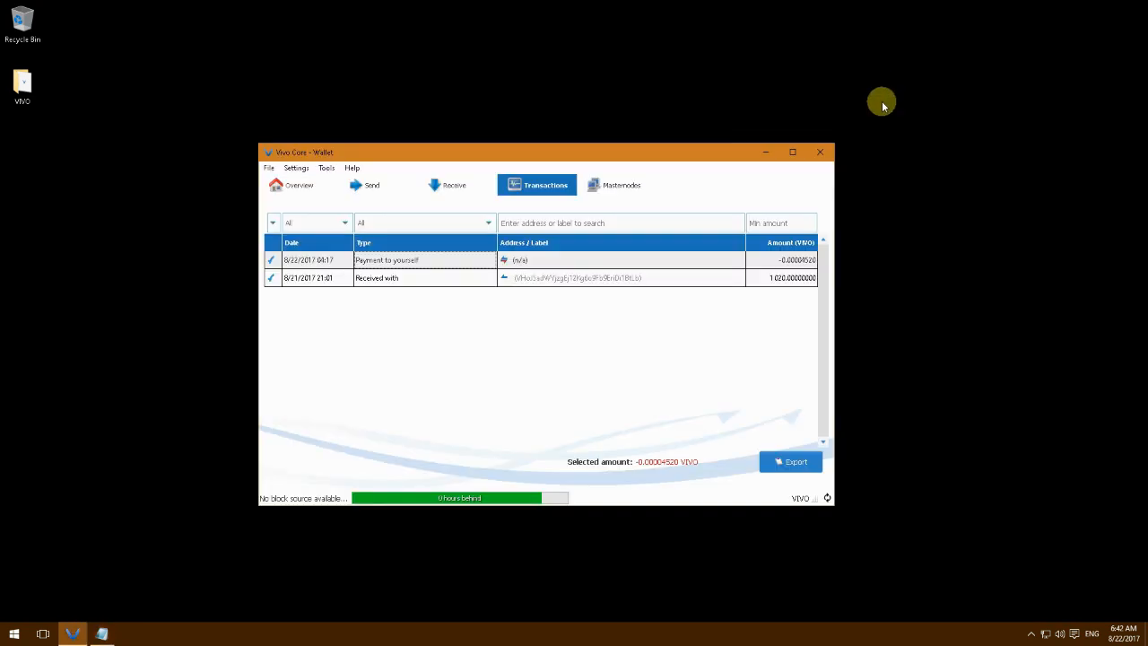
Run 'masternode genkey' in the Debug console to generate a private key
click(327, 169)
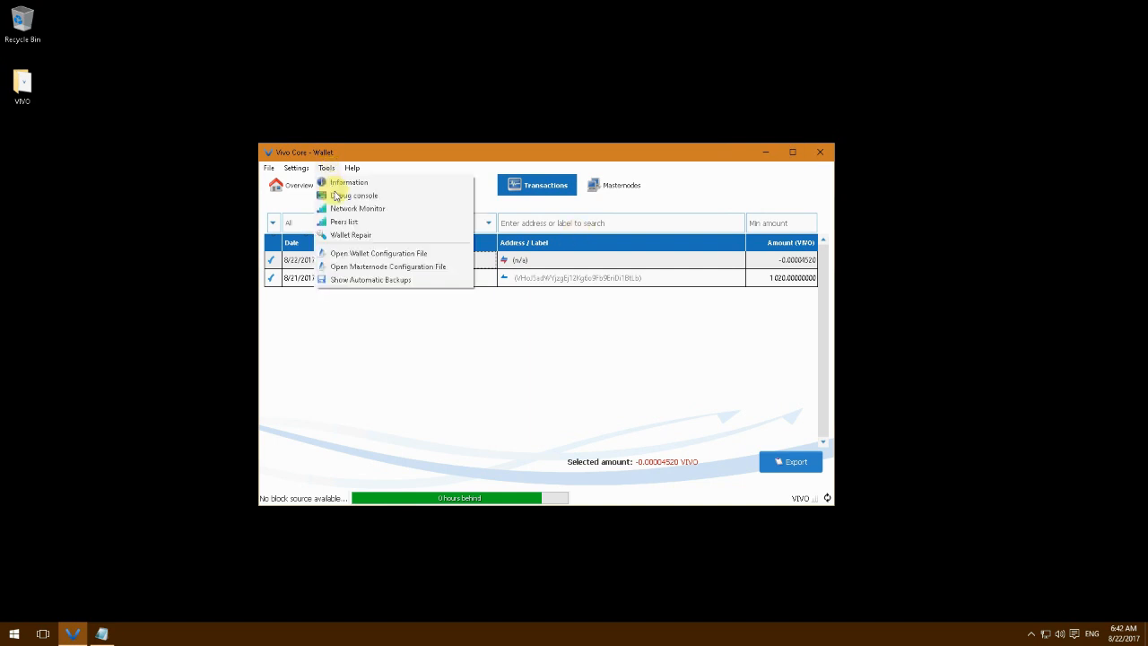
click(338, 197)
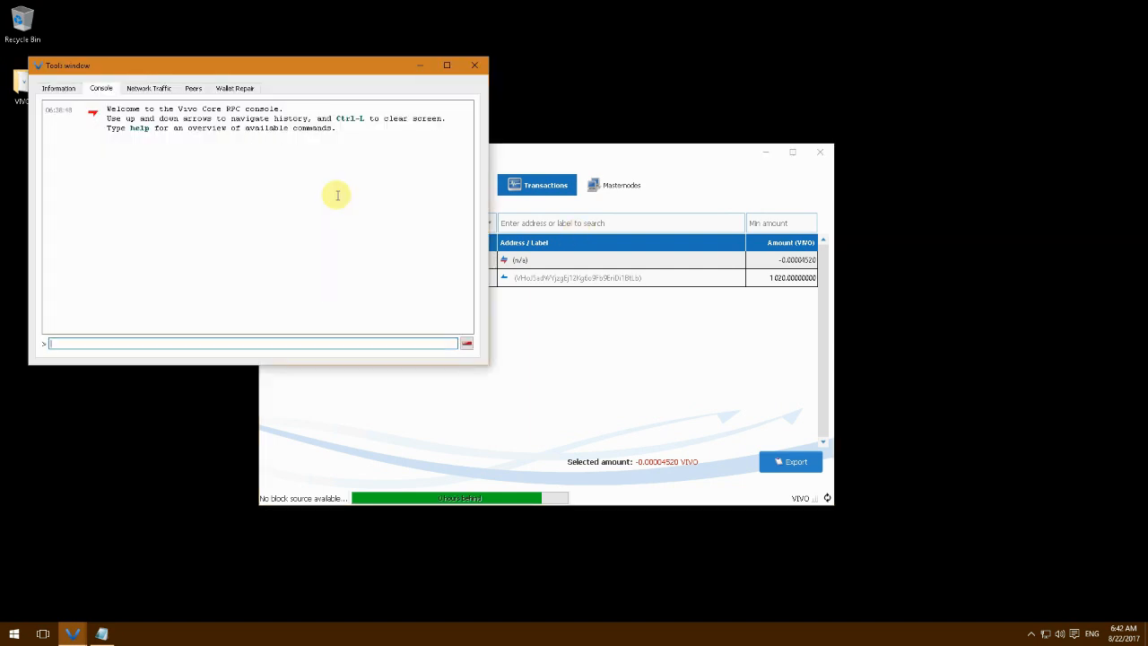
text(m)
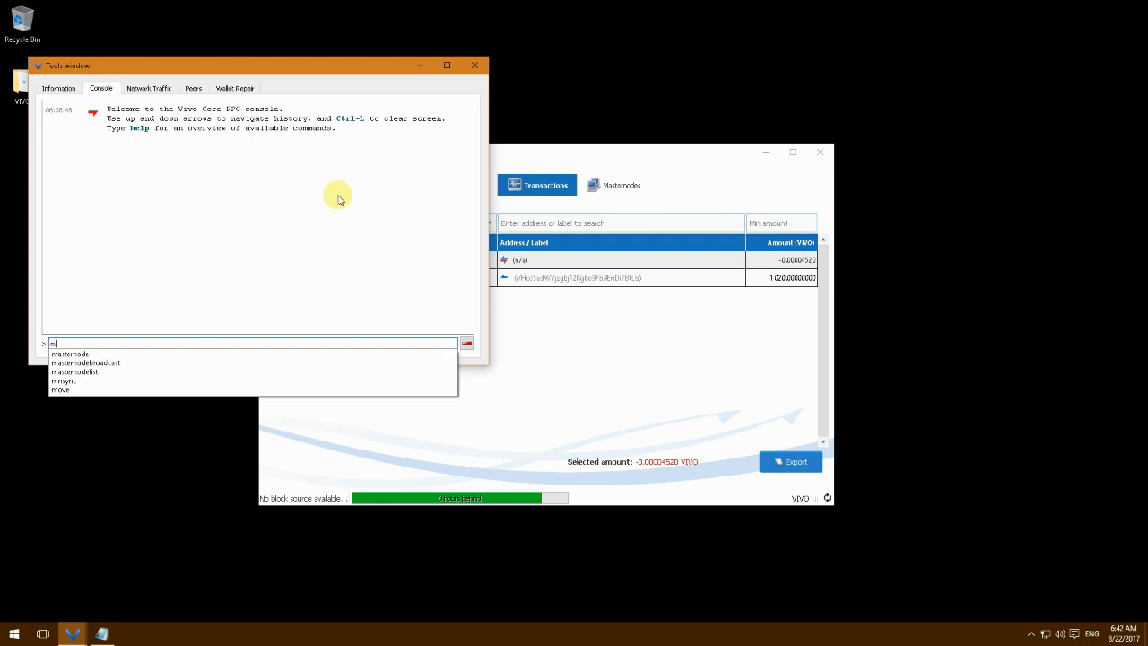
text(asternode gen)
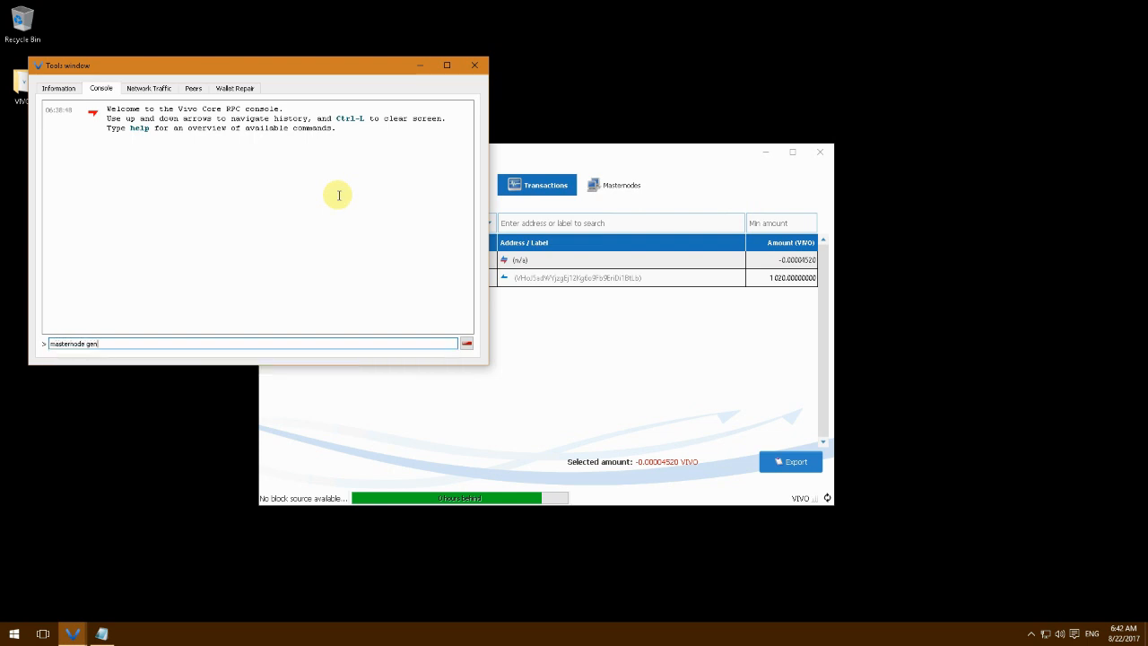
text(key)
key(Return)
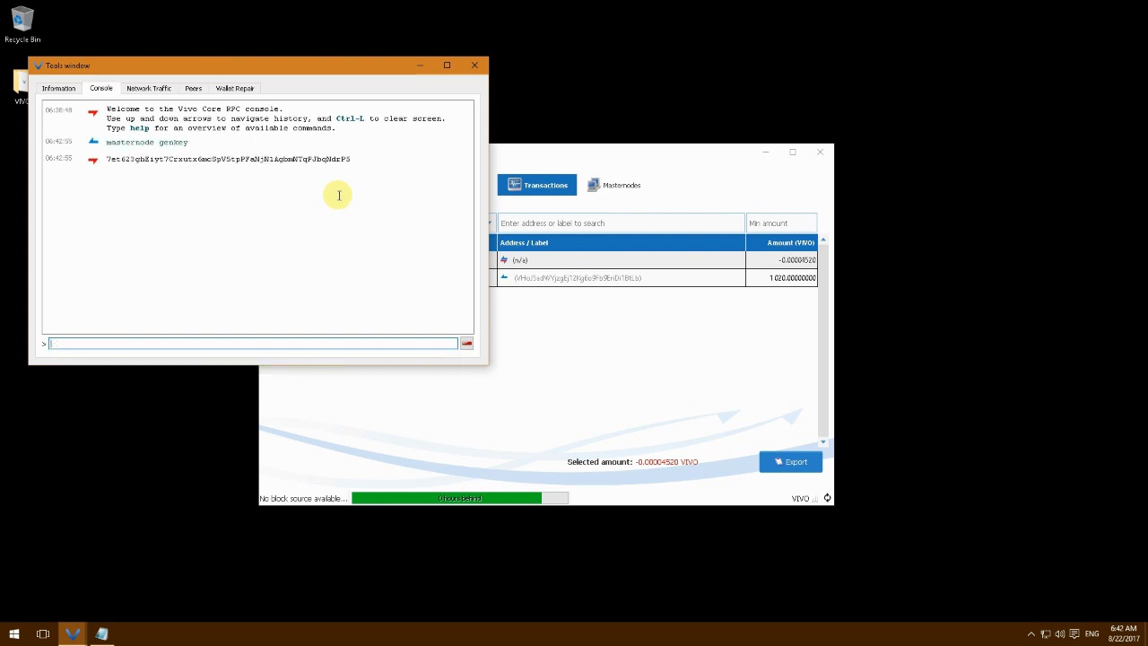
Copy the generated masternode key and bring the Notepad config back up
double_click(261, 158)
right_click(253, 160)
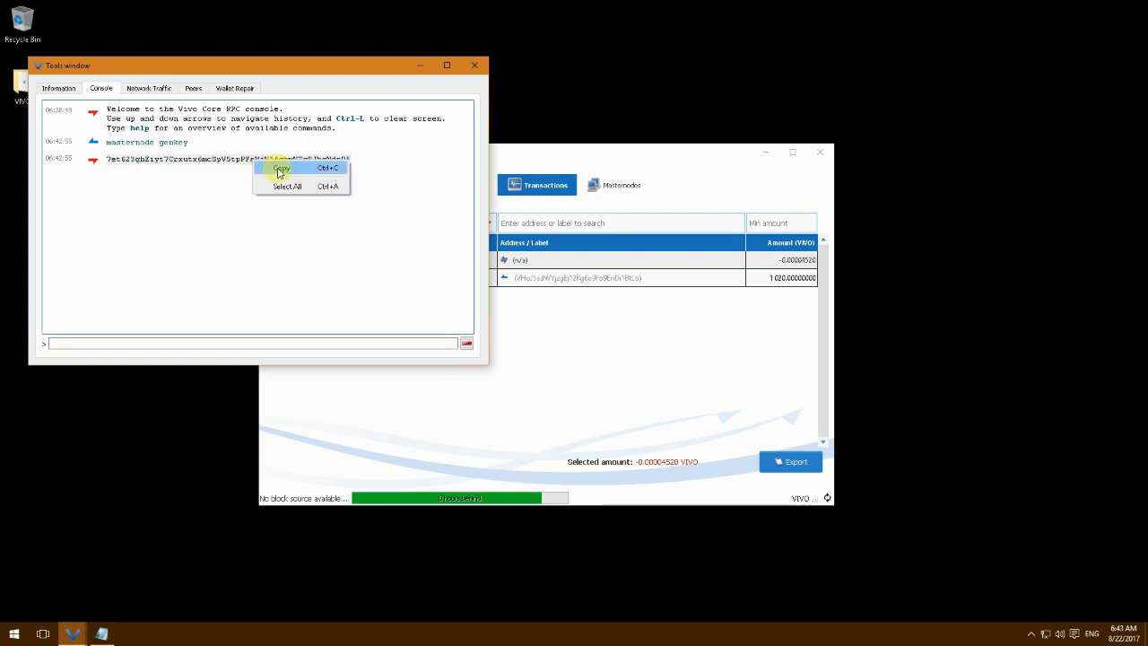
click(280, 170)
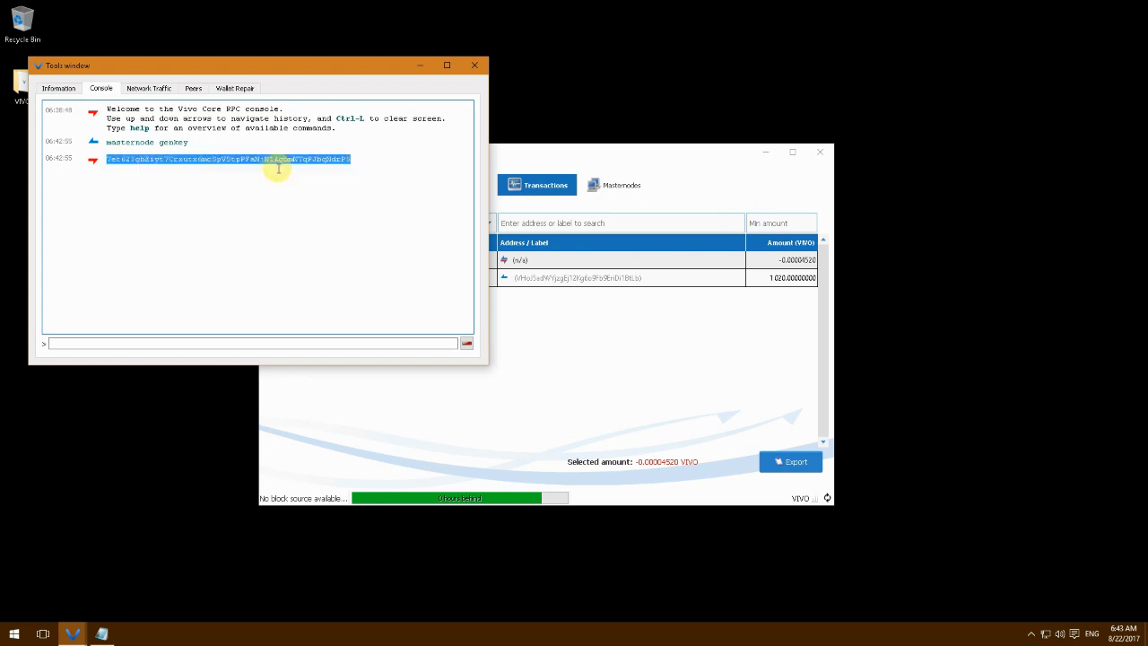
click(103, 634)
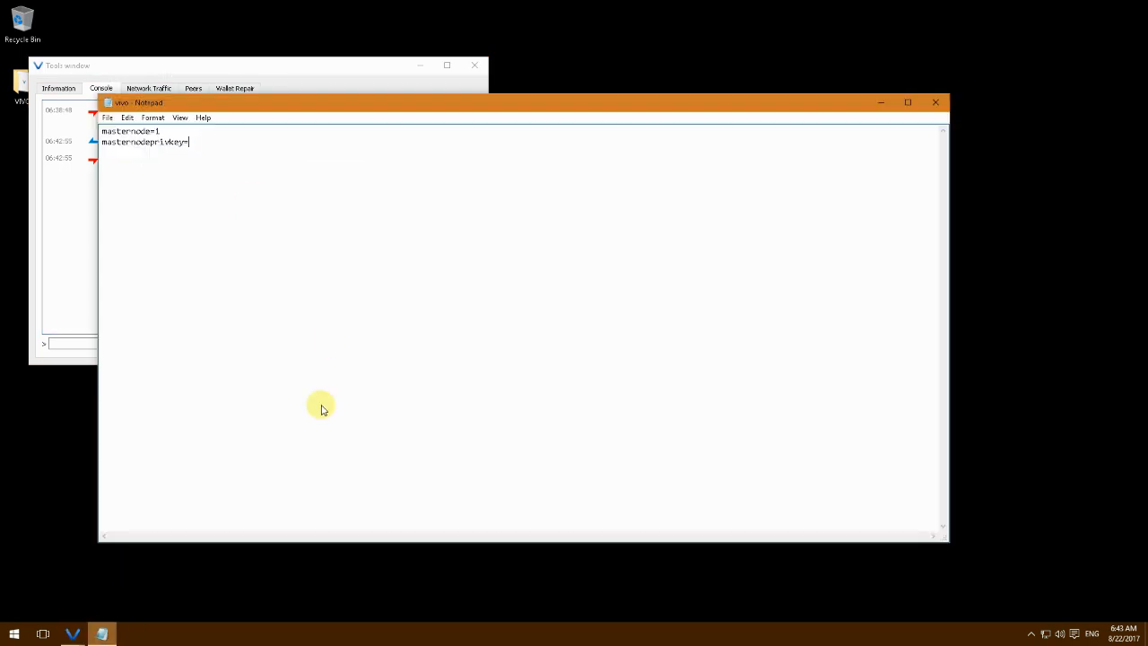
Paste the generated key after masternodeprivkey=, save the vivo config, and close Notepad and the console
right_click(244, 141)
click(271, 192)
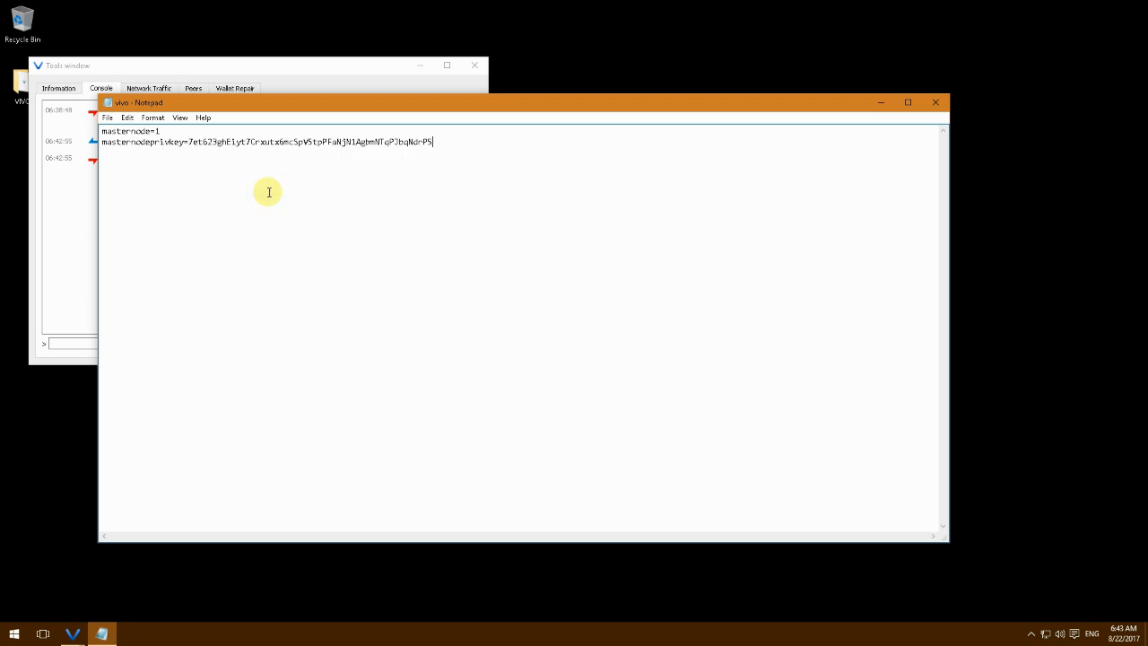
click(107, 117)
click(124, 159)
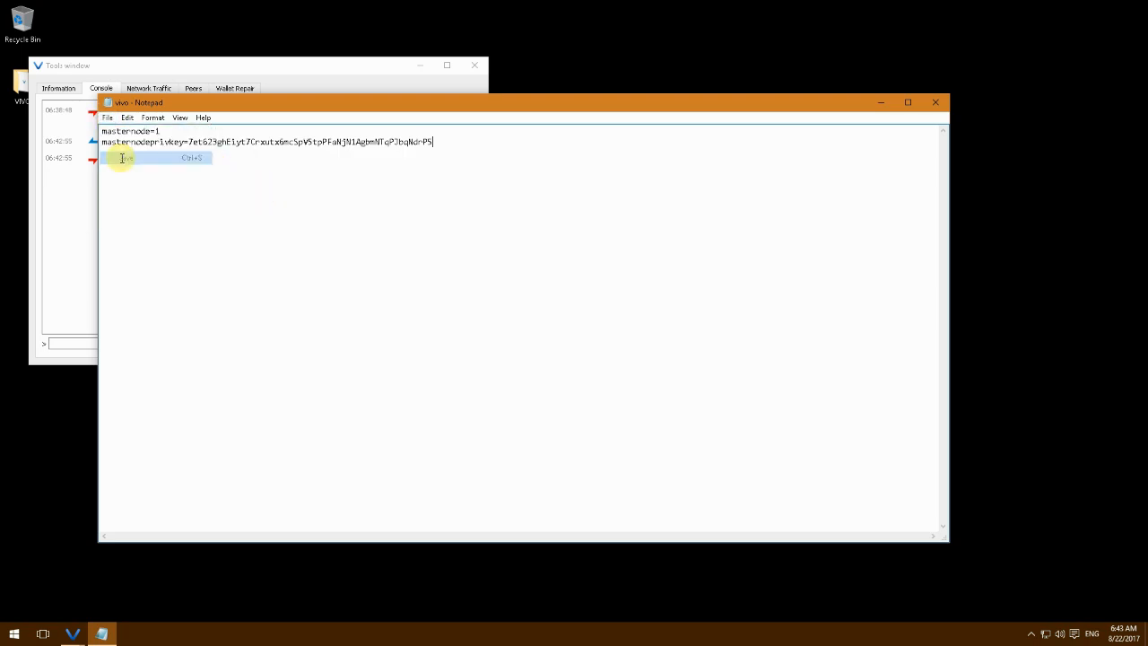
click(933, 104)
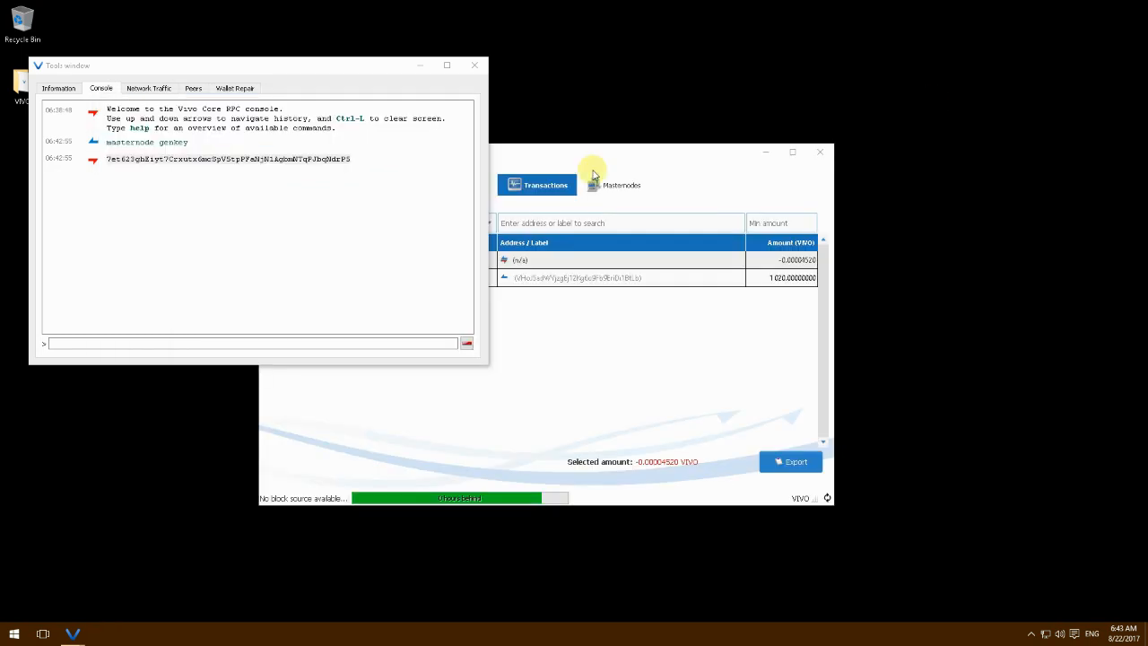
click(474, 65)
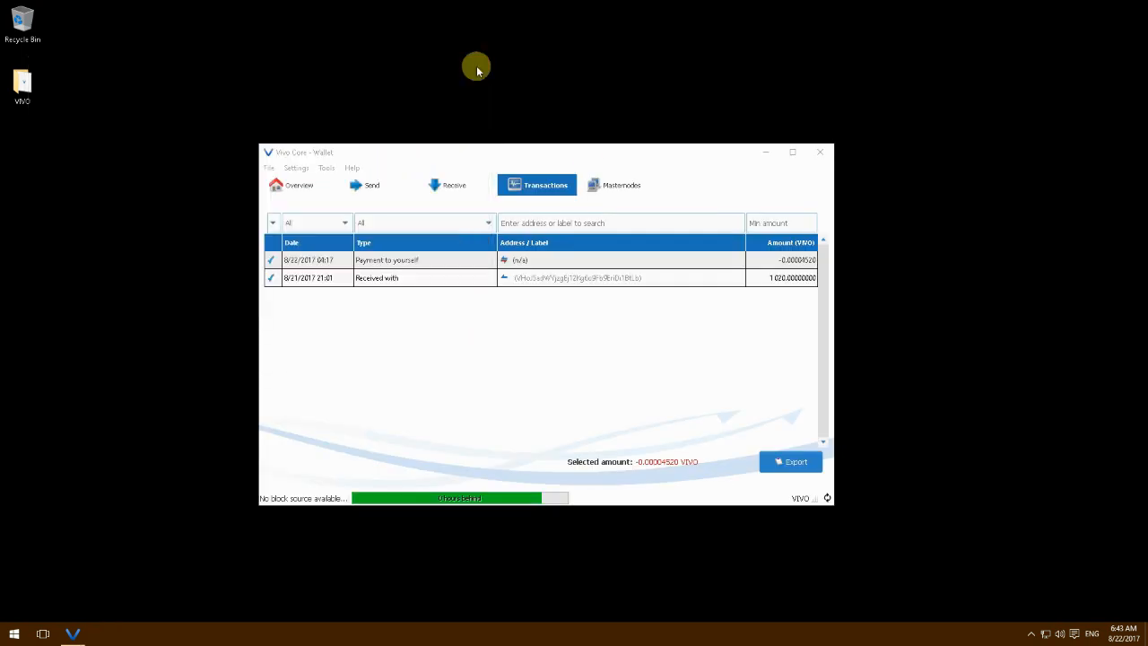
Exit Vivo Core wallet and relaunch vivo-qt from the VIVO desktop folder
click(268, 168)
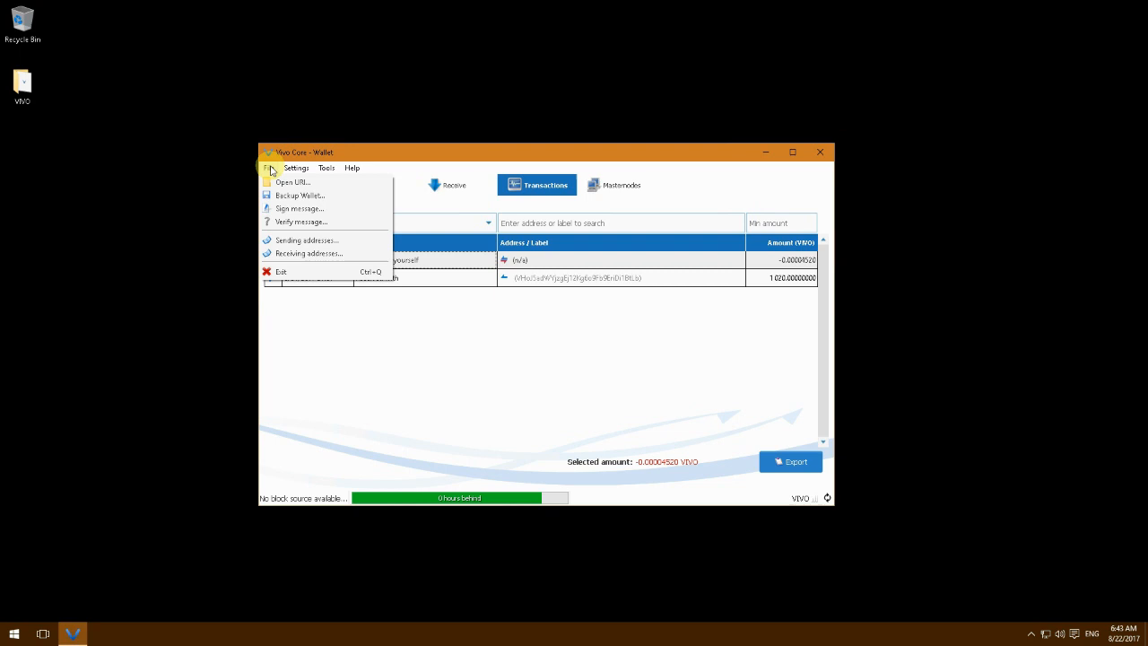
click(287, 272)
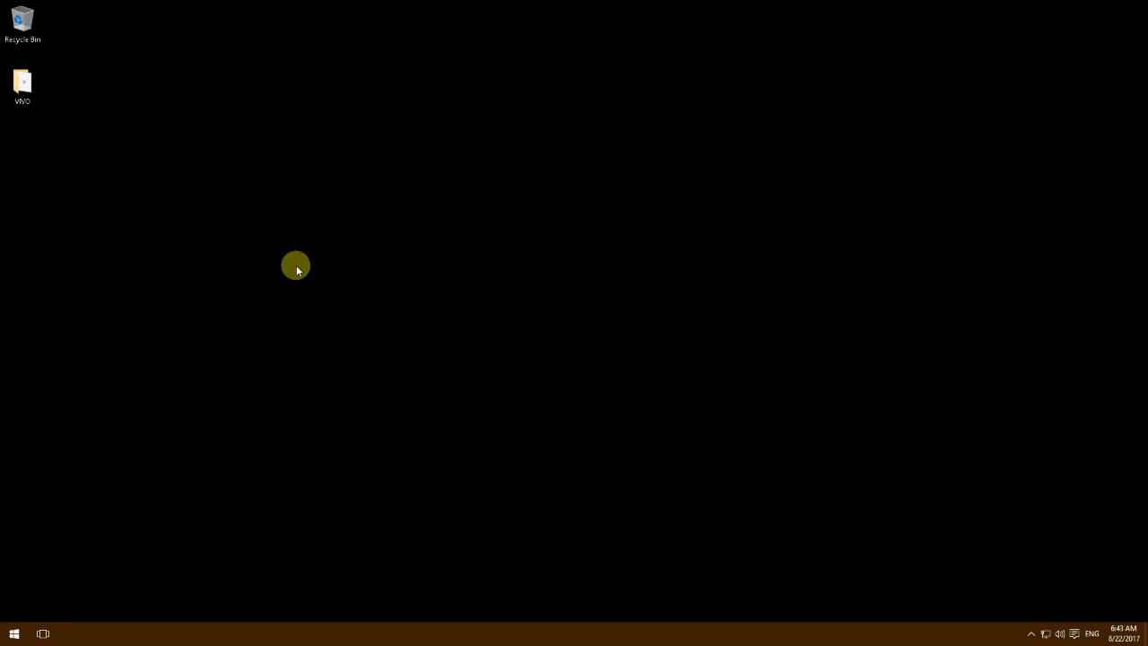
double_click(22, 82)
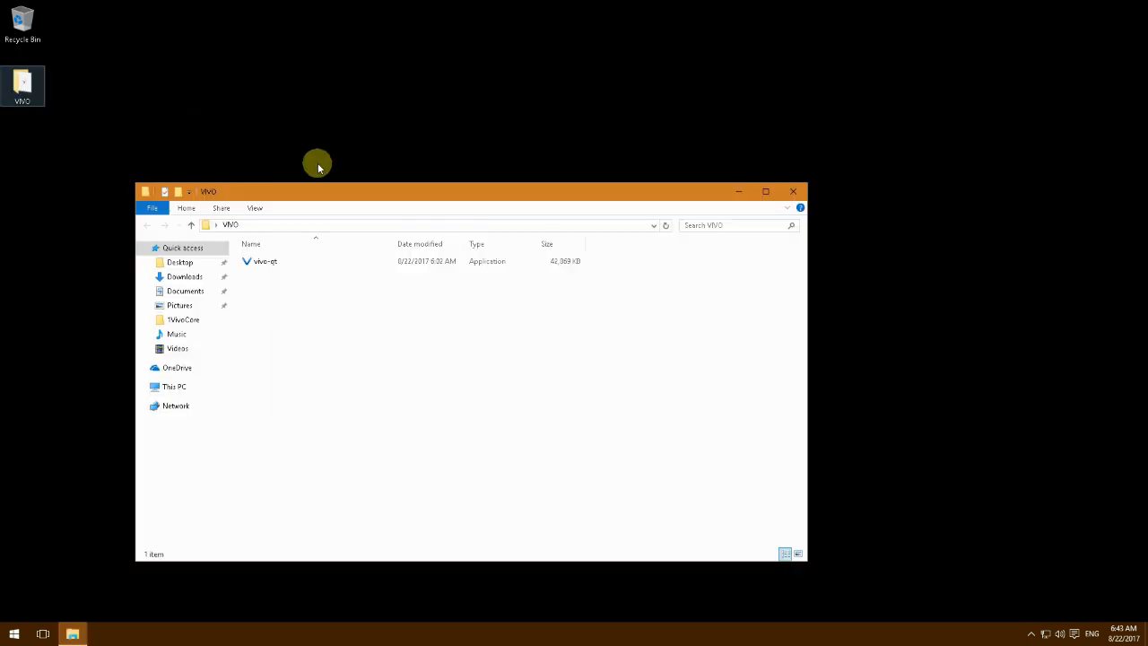
double_click(264, 262)
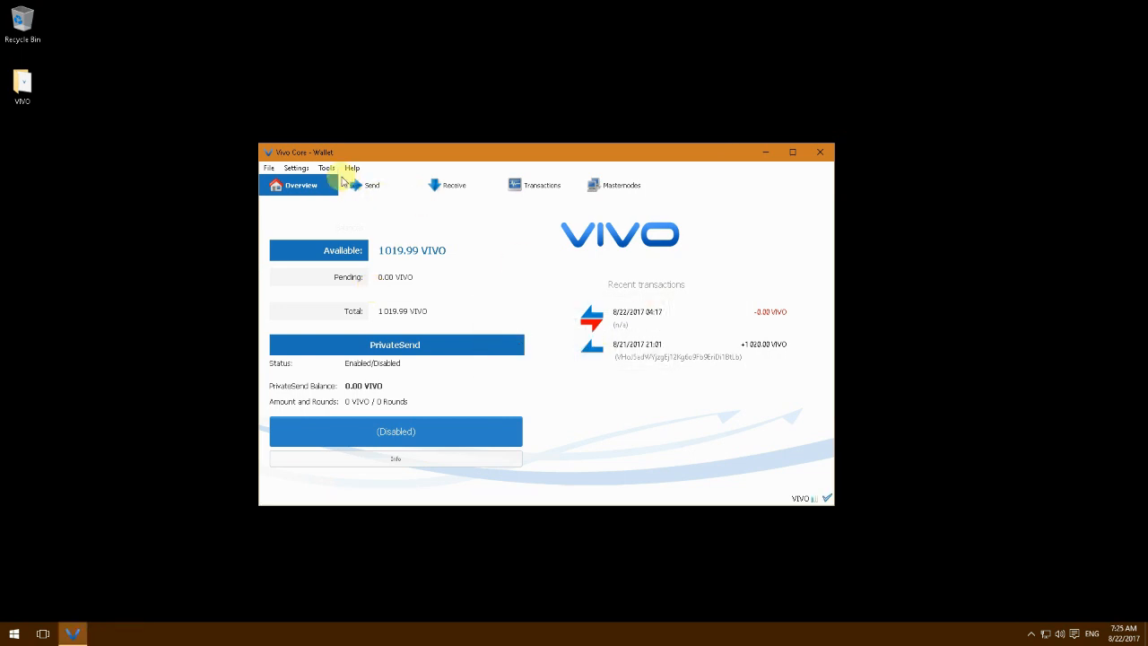
Run 'masternode start' in the debug console, confirming 'Masternode successfully started', then close the console
click(328, 169)
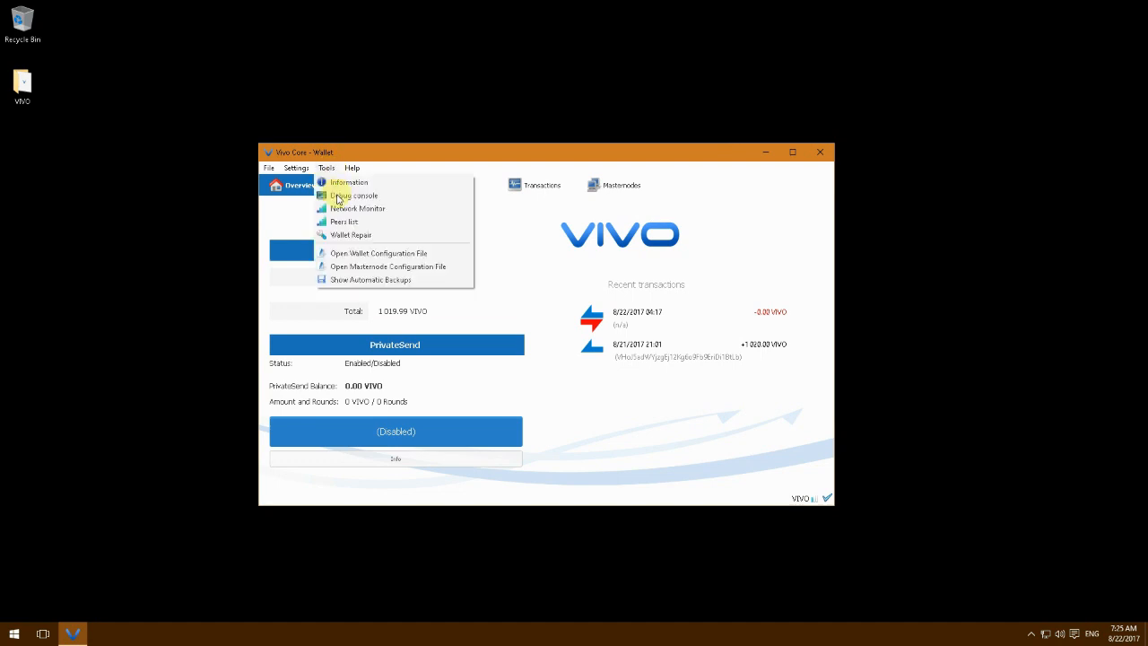
click(349, 196)
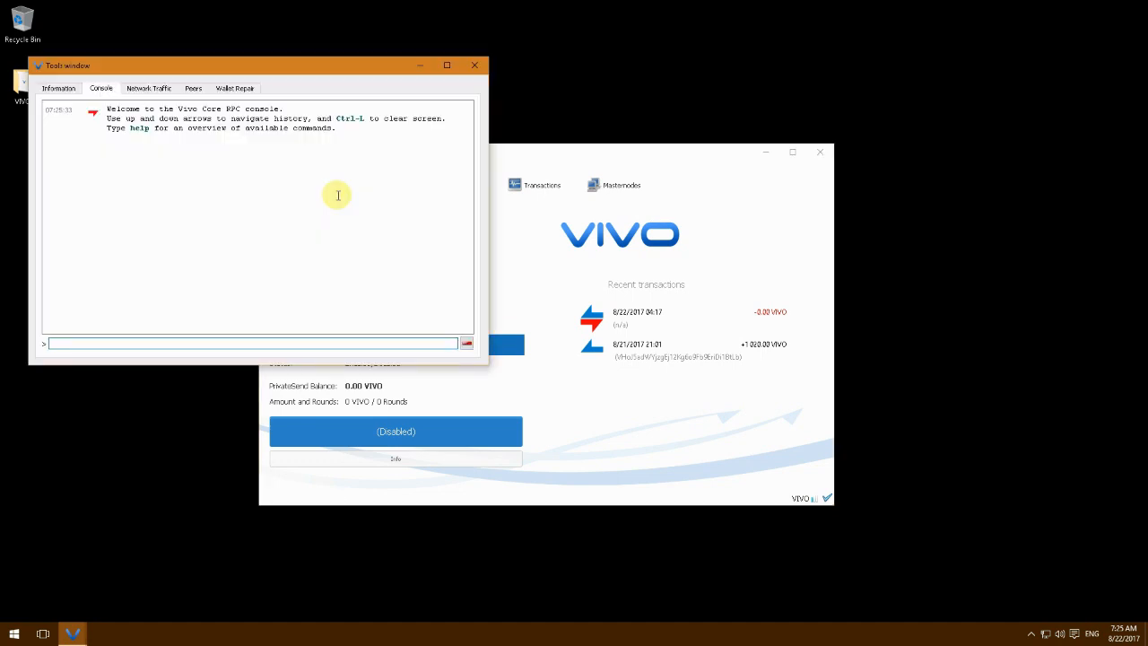
text(ma)
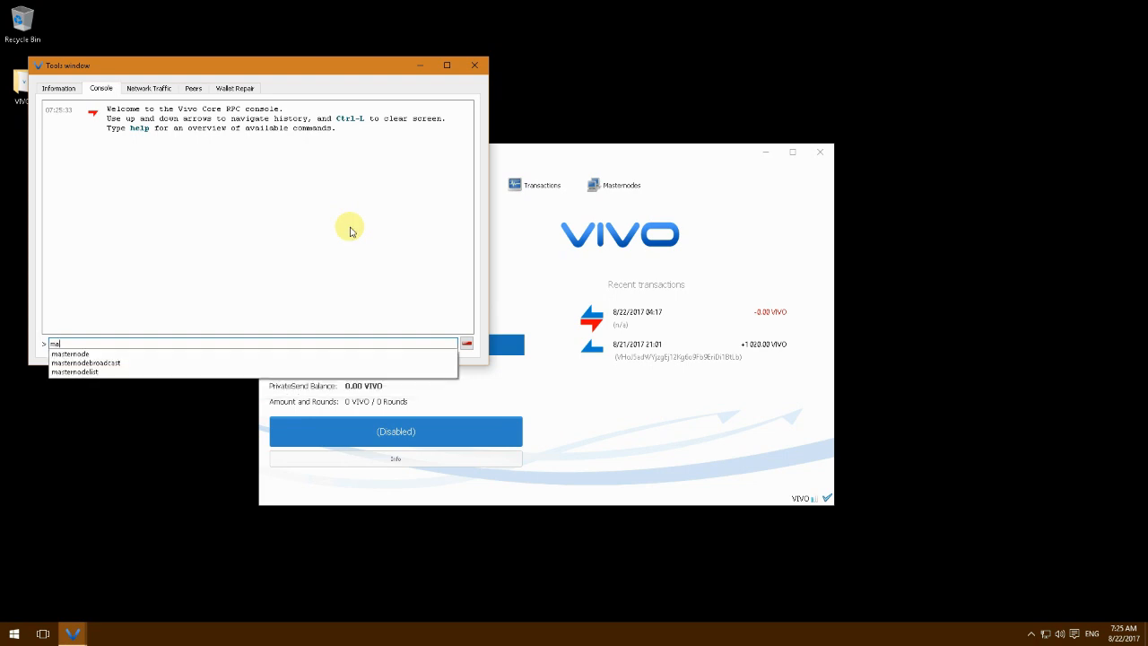
text(sternode )
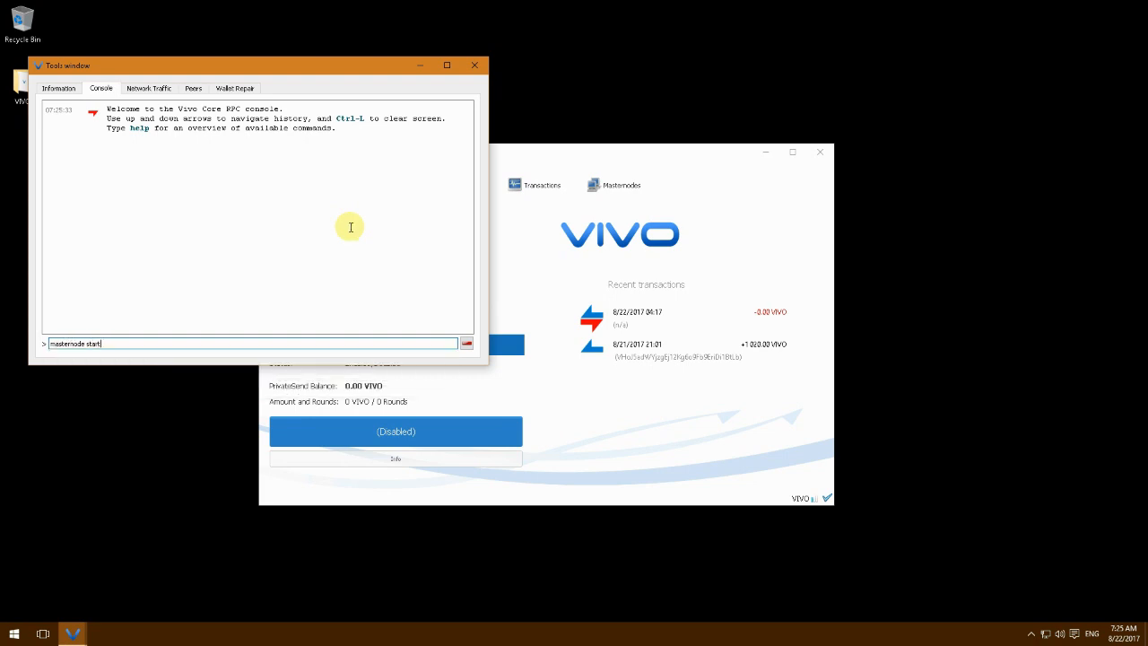
text(start)
key(Return)
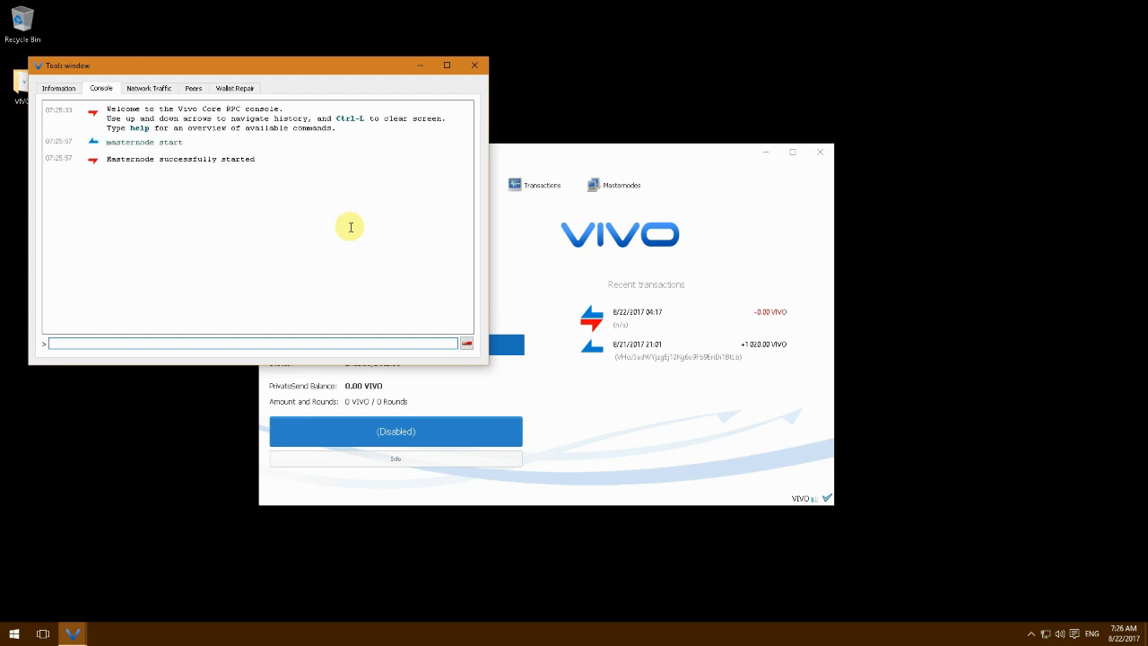
click(475, 67)
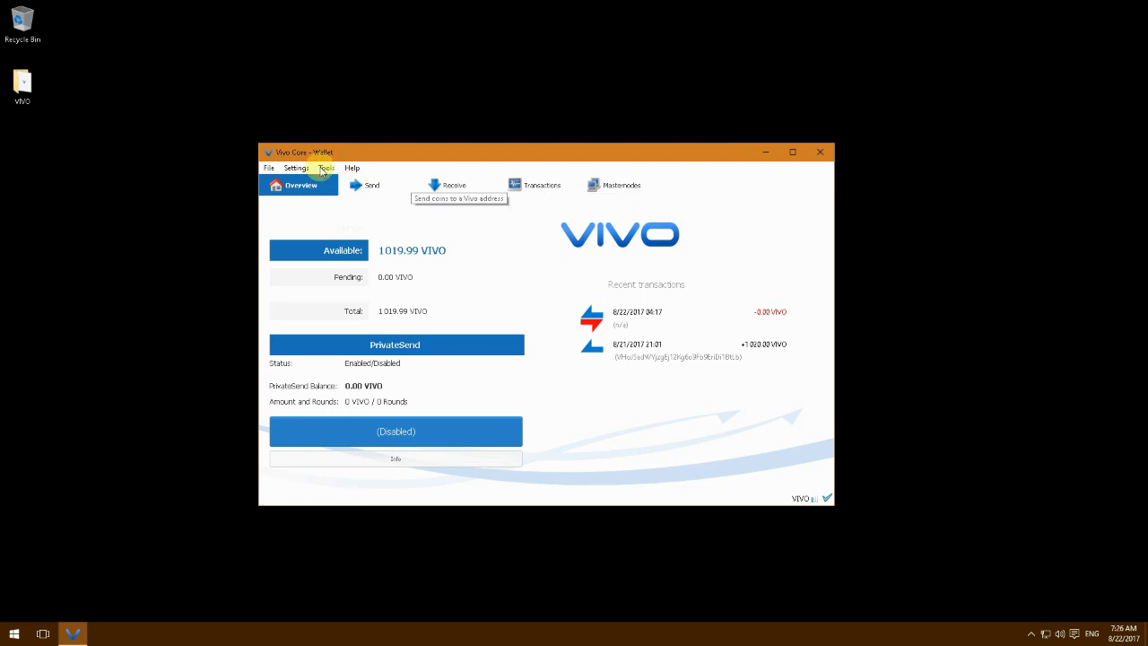
Enable Show Masternodes Tab in the Wallet options and view the All Masternodes list
click(297, 167)
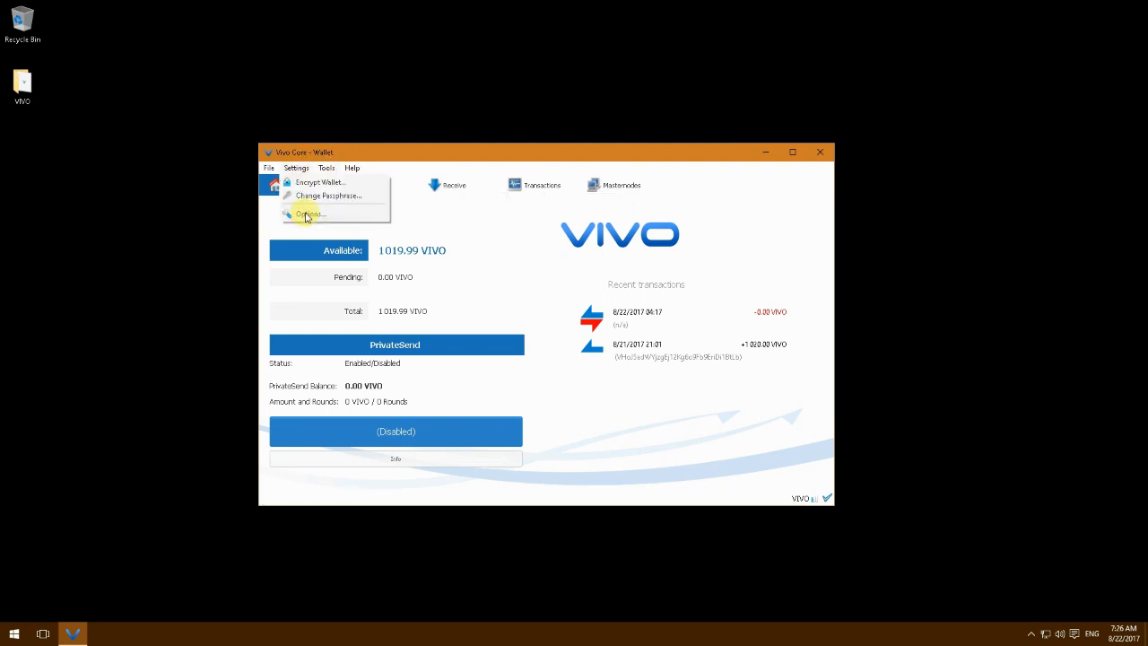
click(306, 215)
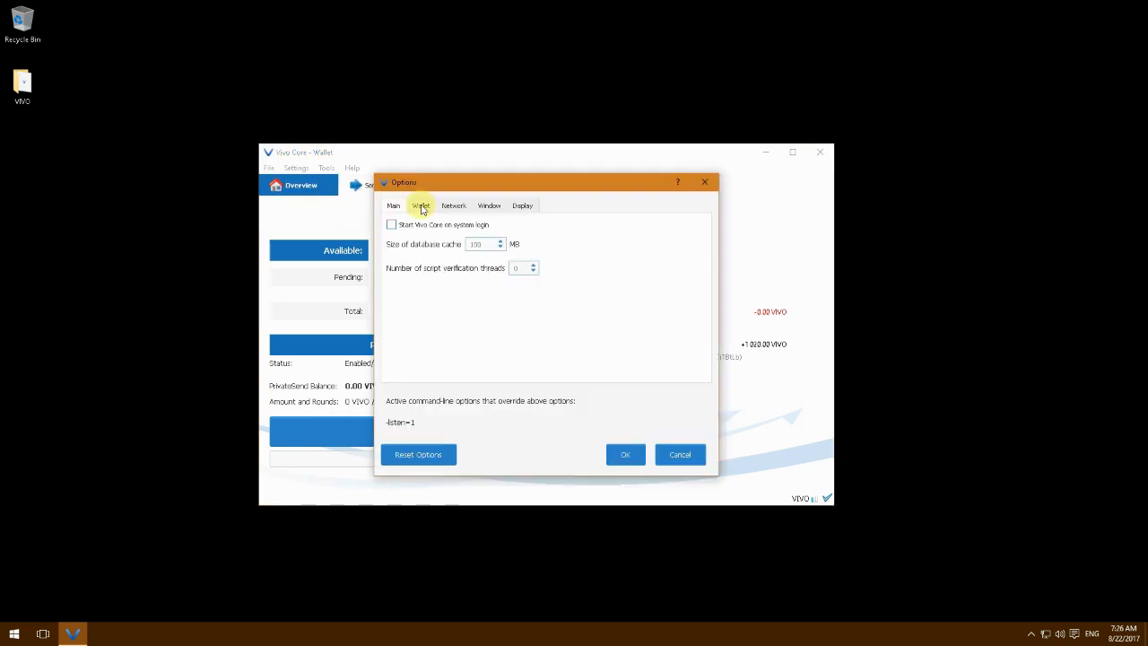
click(422, 206)
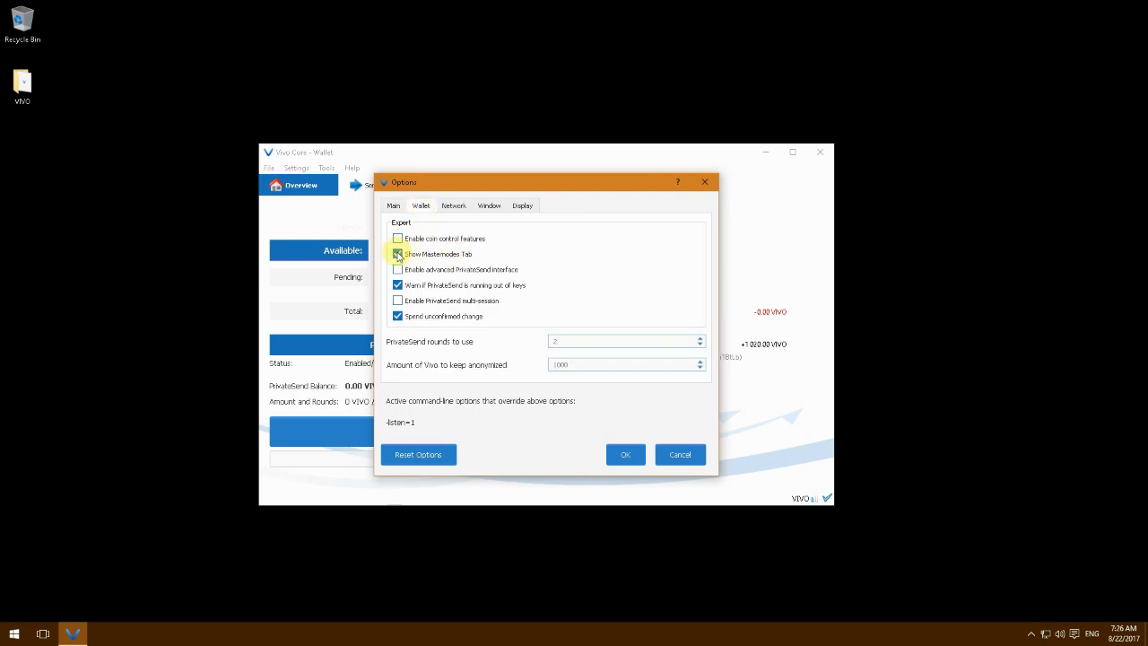
click(621, 455)
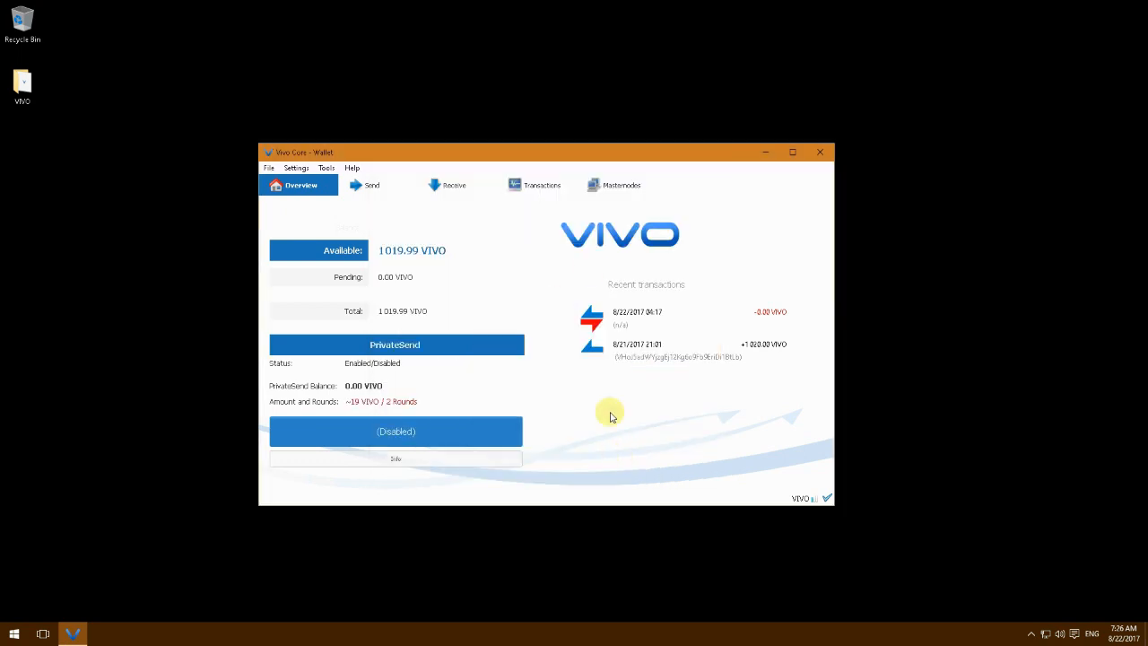
click(616, 186)
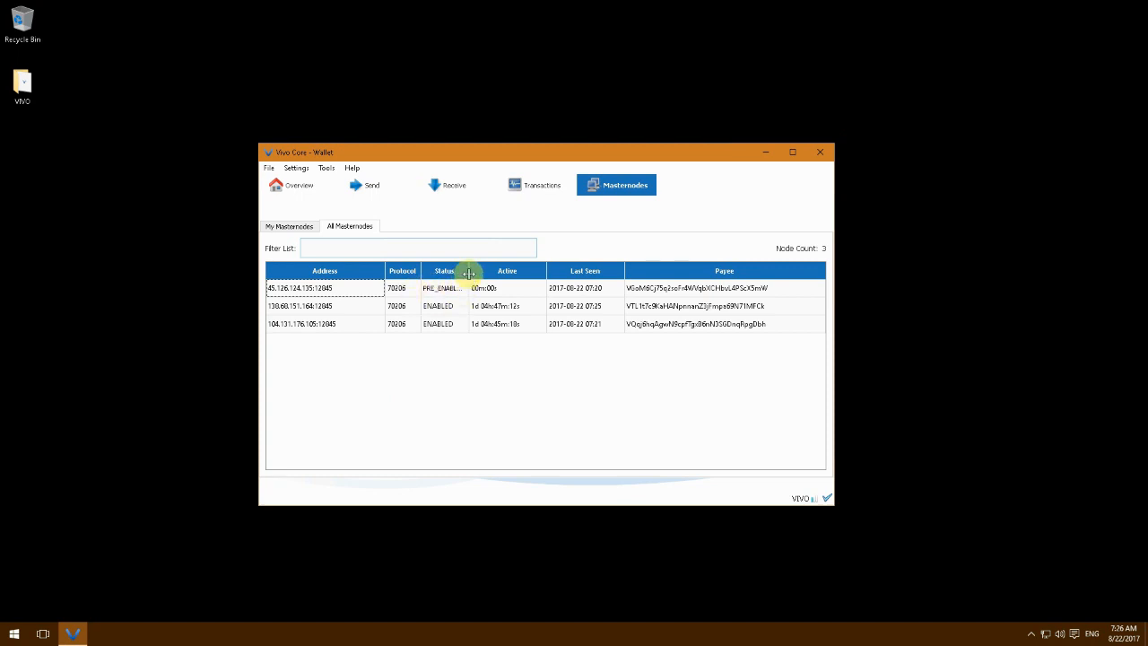
Widen the Status column to reveal the new node's PRE_ENABLED status and select the second row
drag(482, 272, 482, 272)
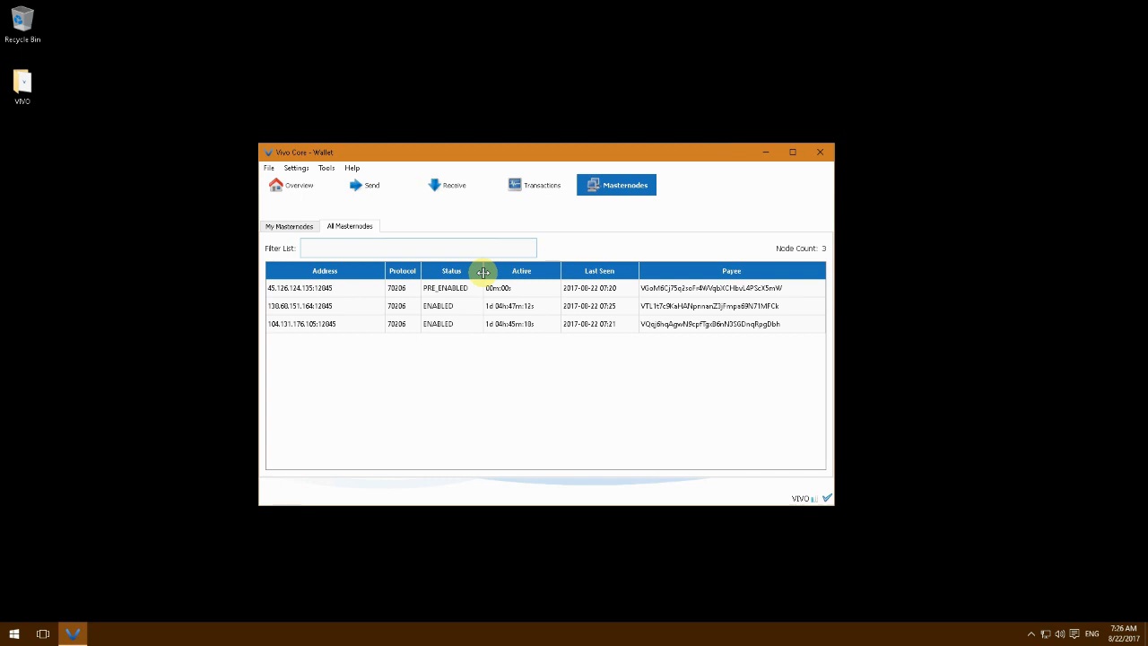
click(445, 308)
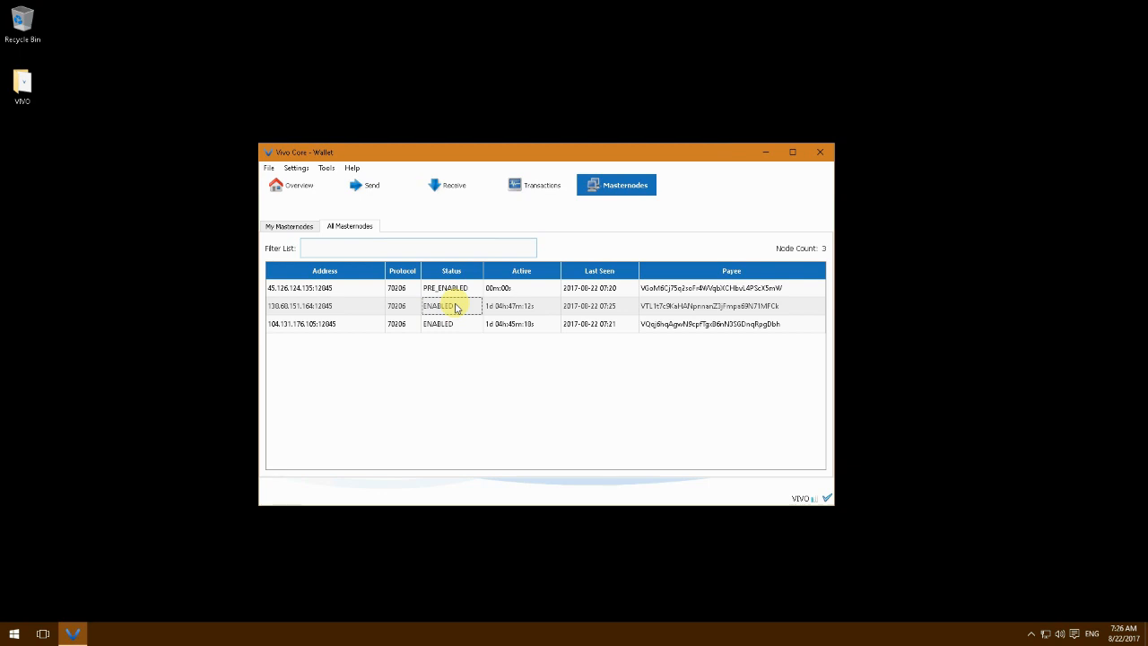